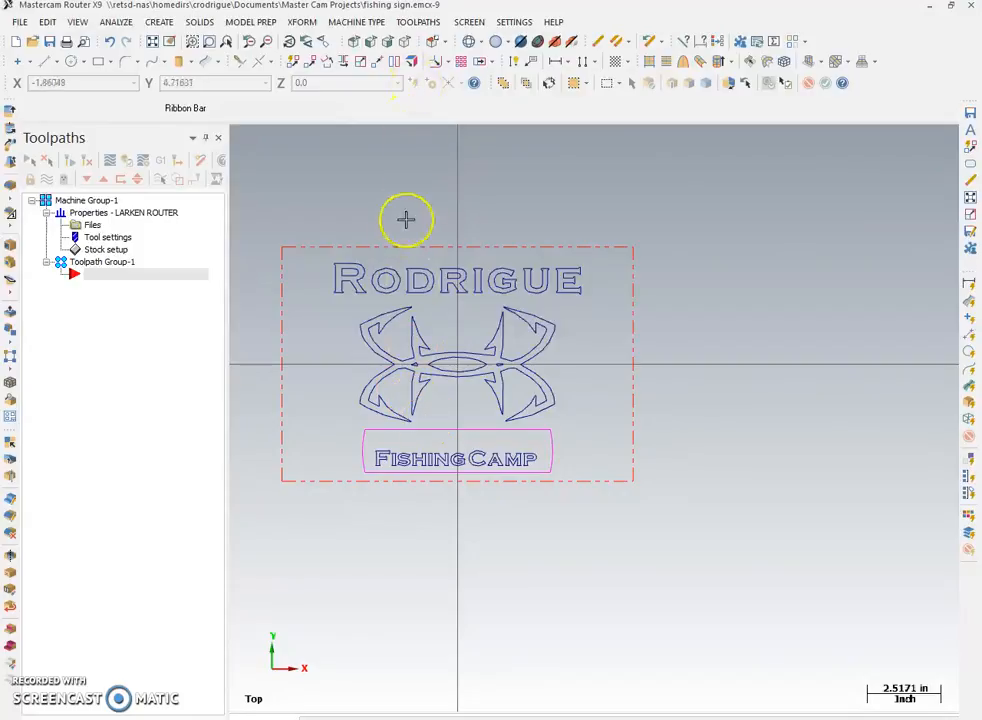
# Examine the outlines of the sign's upper lettering and fish-hook logo up close
pyautogui.scroll(1, 407, 275)
pyautogui.scroll(4, 405, 272)
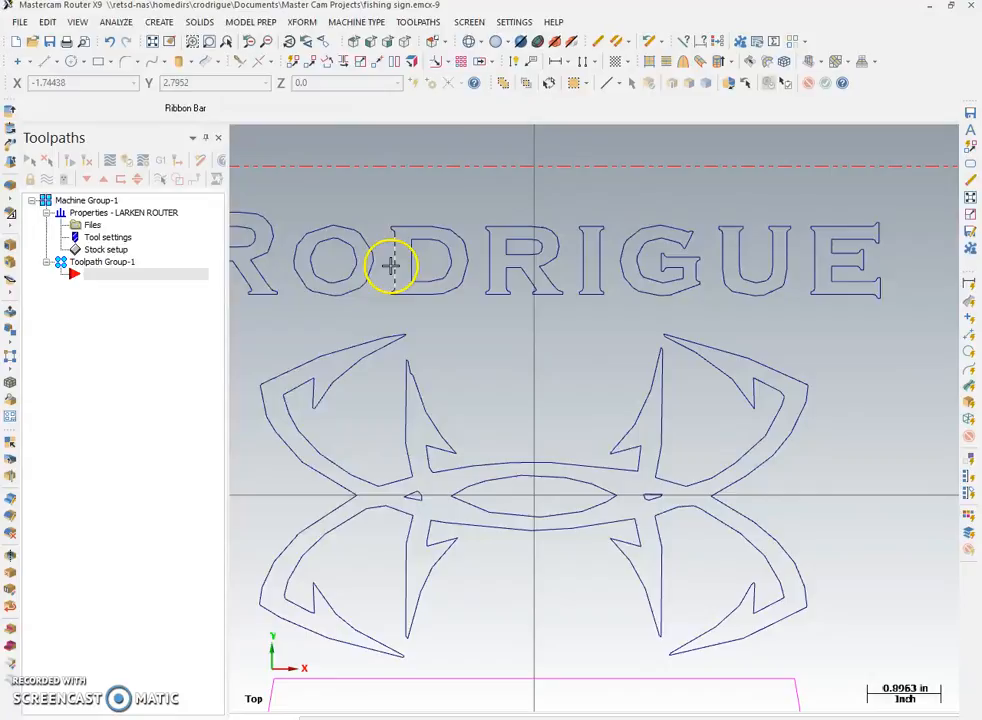
pyautogui.scroll(2, 330, 261)
pyautogui.scroll(3, 343, 255)
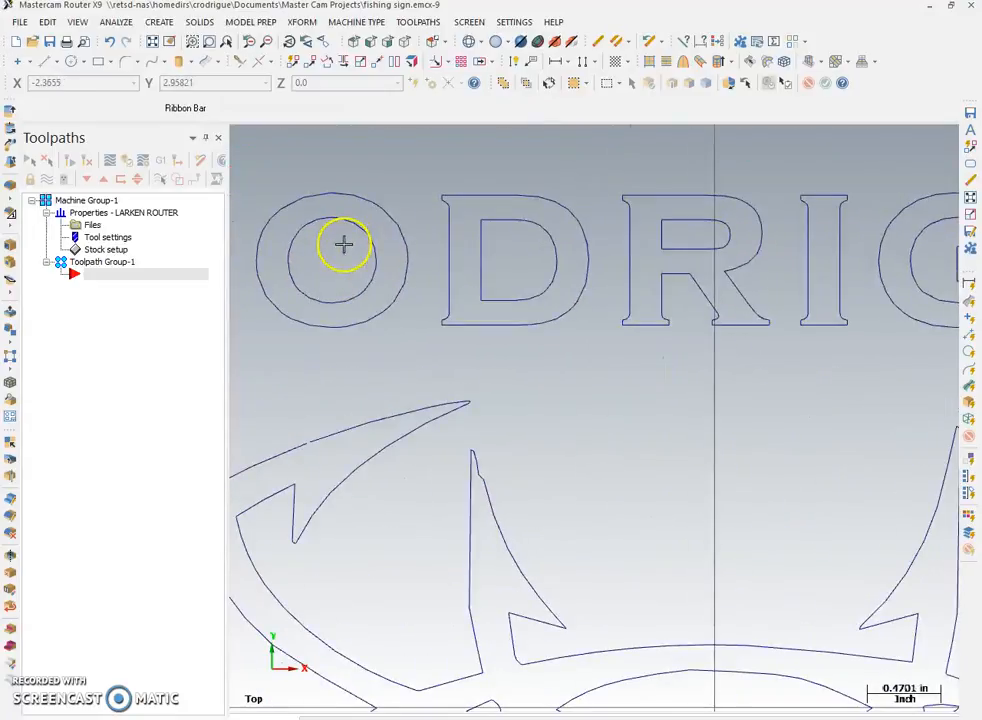
pyautogui.scroll(-3, 333, 225)
pyautogui.scroll(-7, 328, 240)
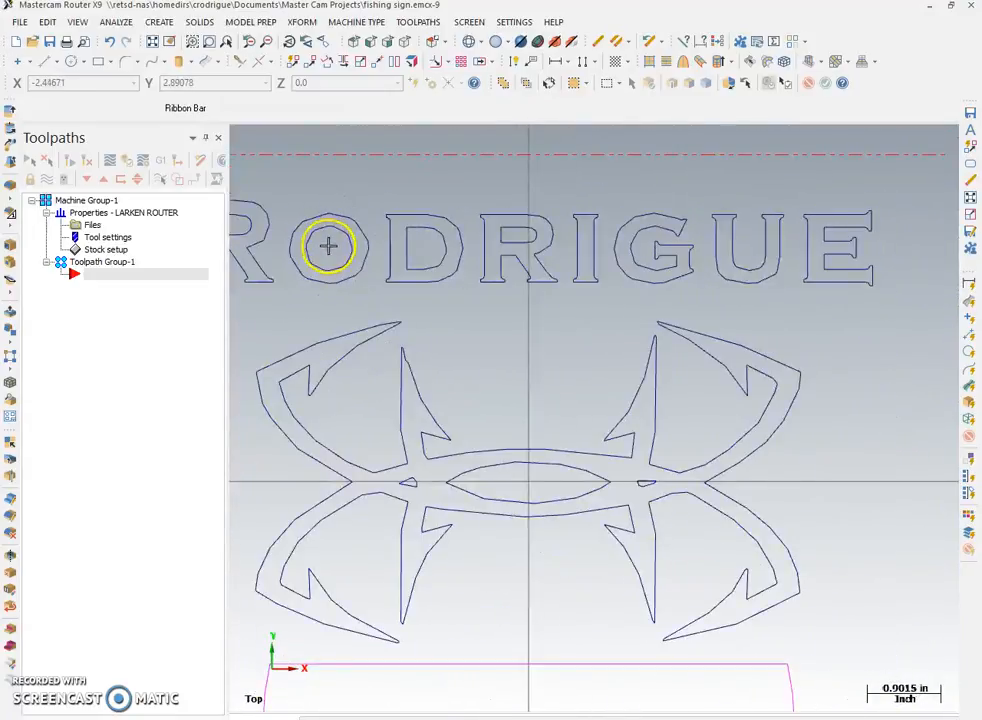
pyautogui.scroll(-1, 193, 259)
pyautogui.scroll(2, 274, 258)
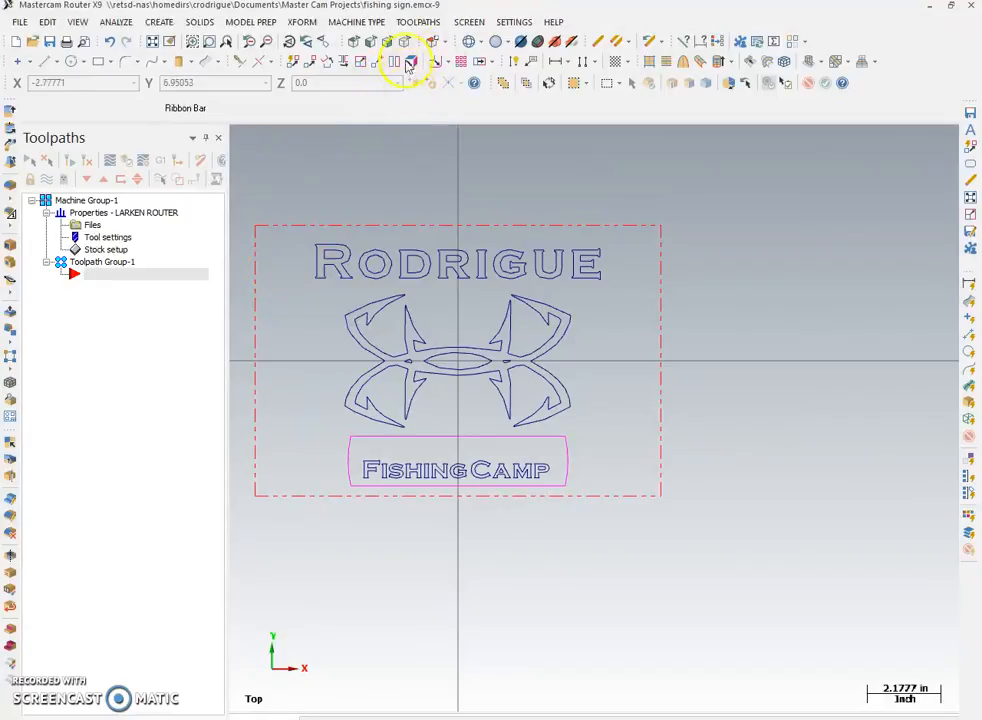
# Start a Contour toolpath with NC name "fishing sign" and window-chain all lettering, the hook logo and the lower border, starting near the logo's centre
pyautogui.click(414, 22)
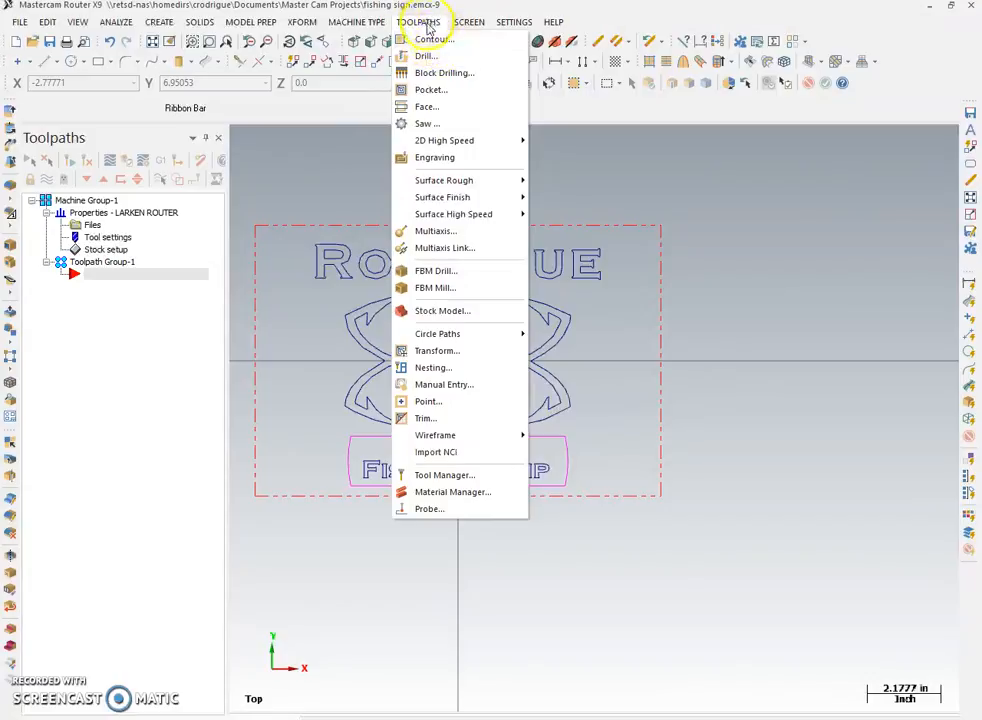
pyautogui.click(434, 40)
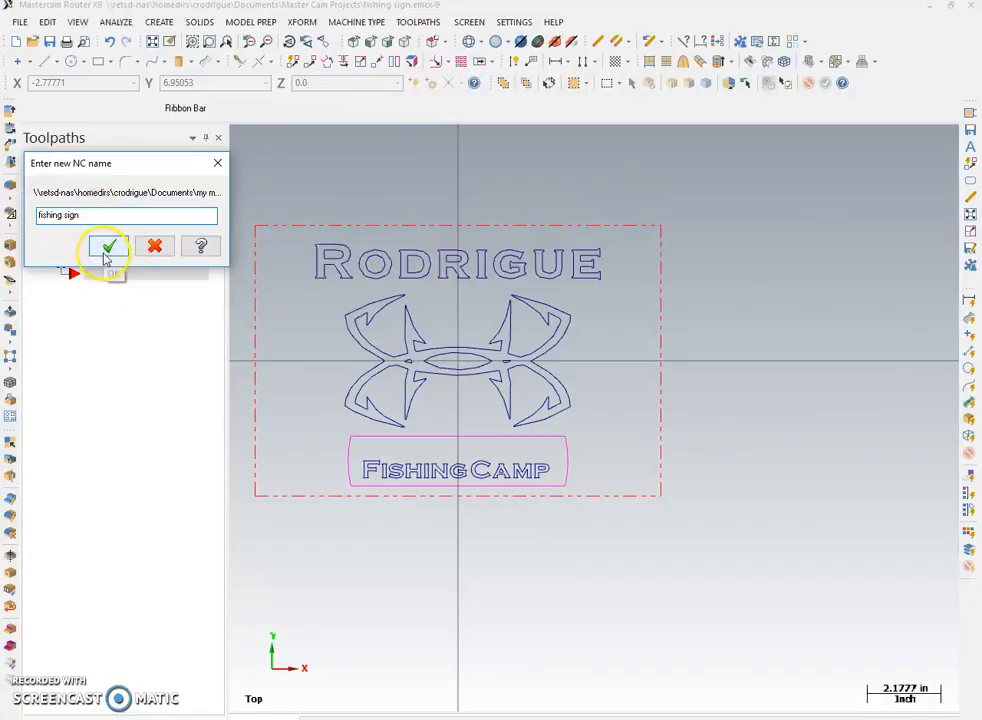
pyautogui.click(105, 255)
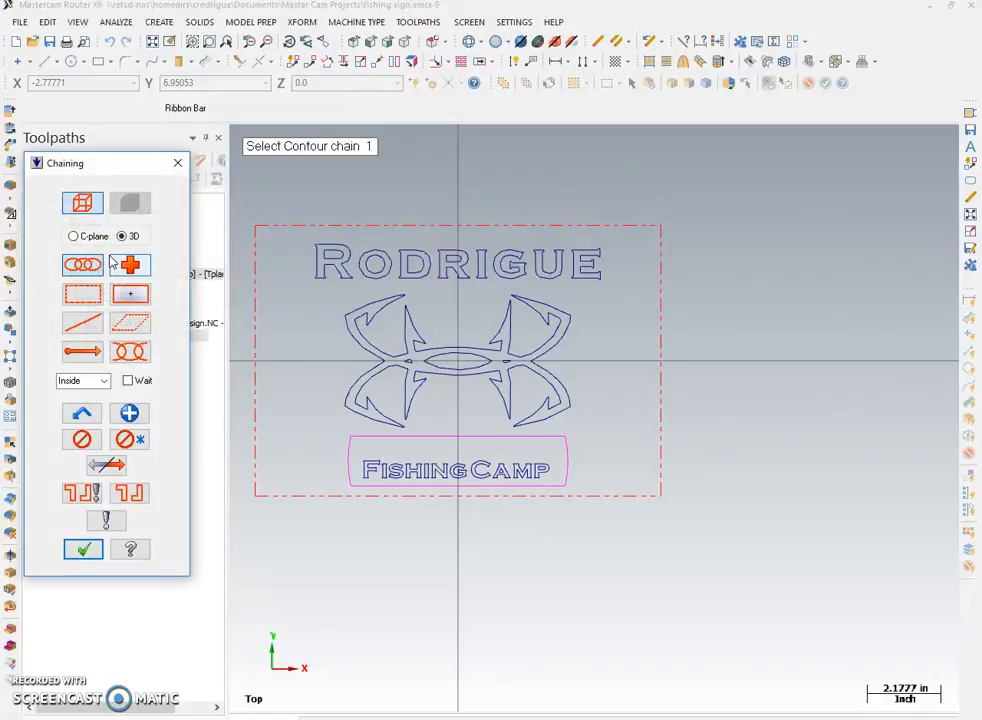
pyautogui.click(90, 294)
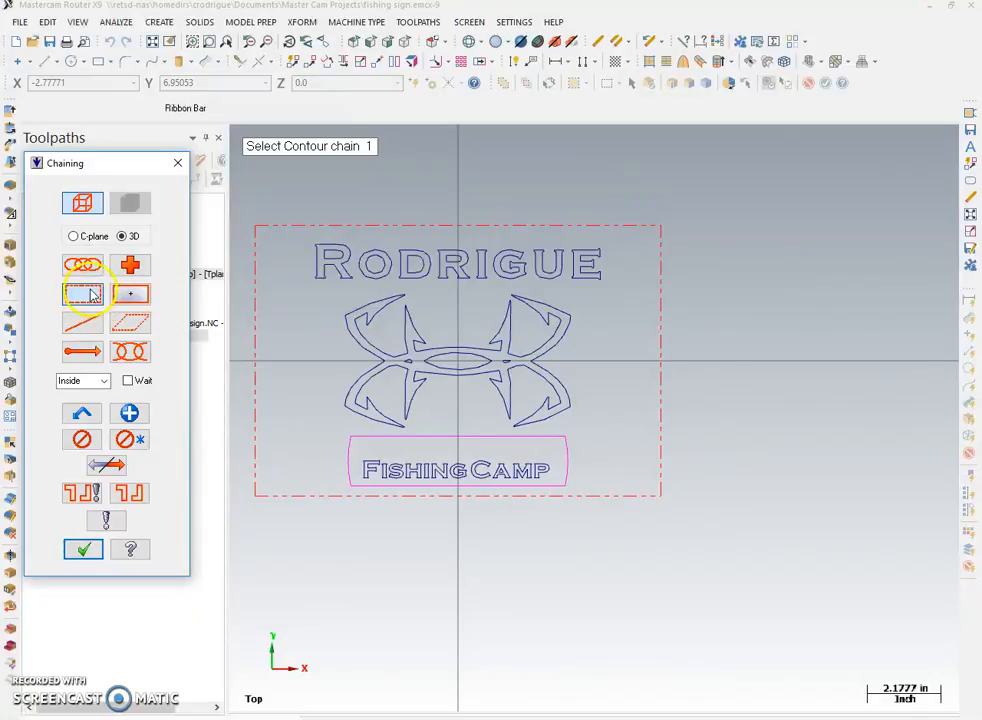
pyautogui.click(267, 233)
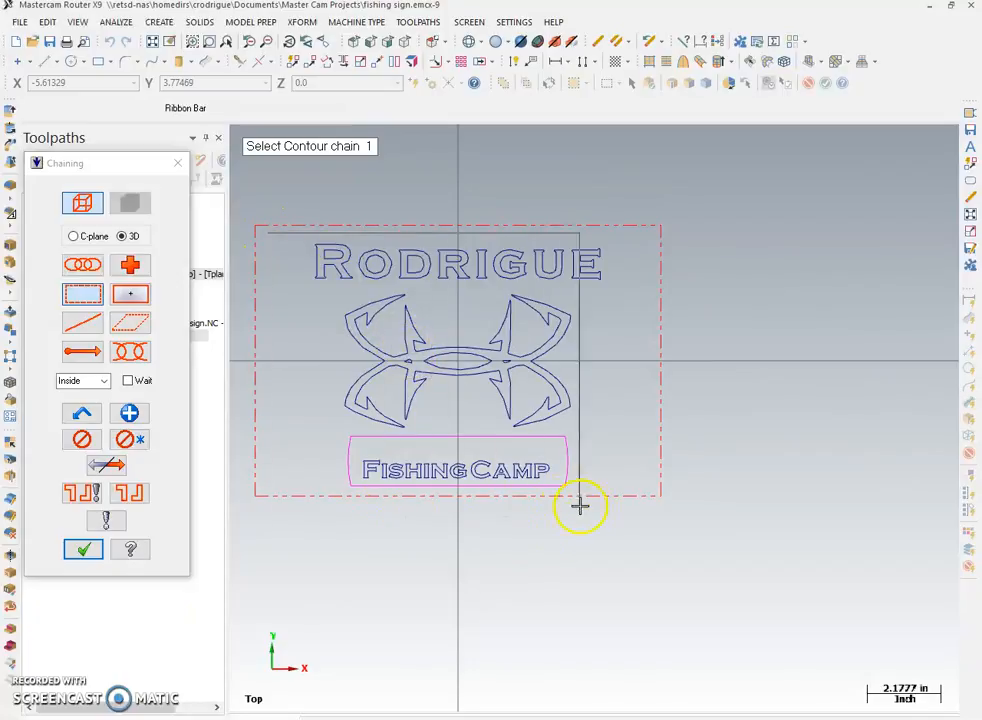
pyautogui.click(632, 508)
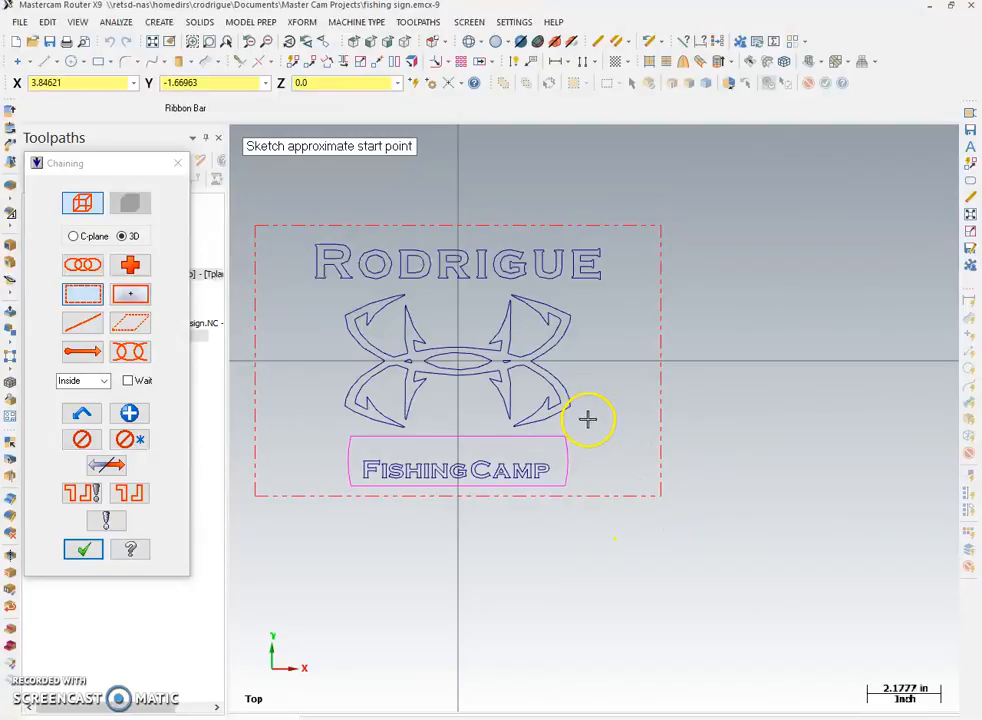
pyautogui.click(456, 355)
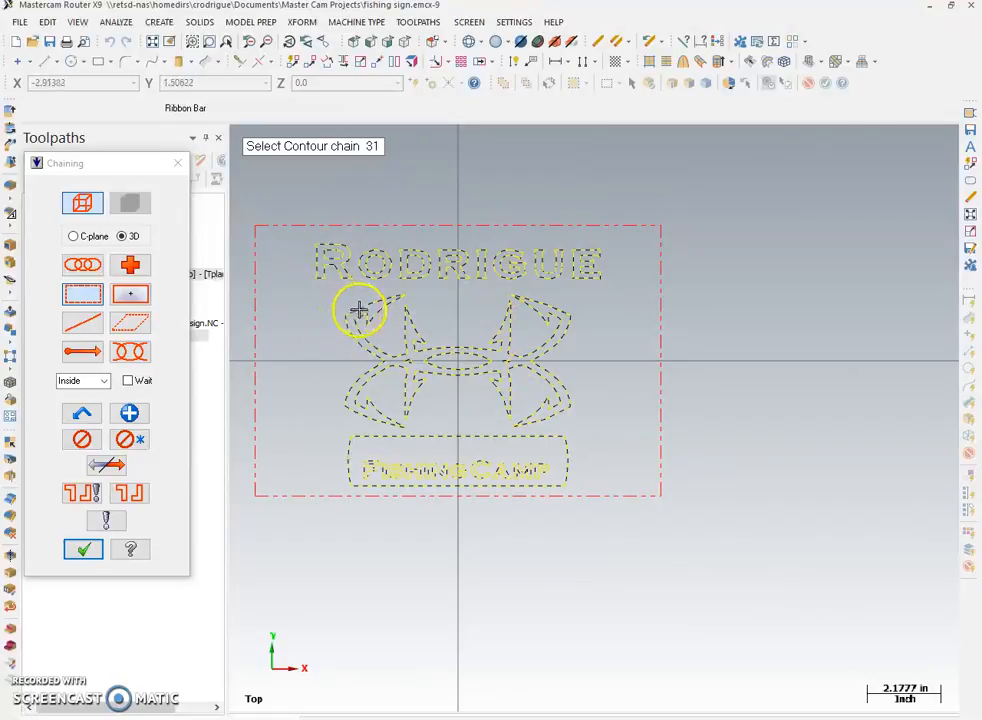
pyautogui.click(84, 550)
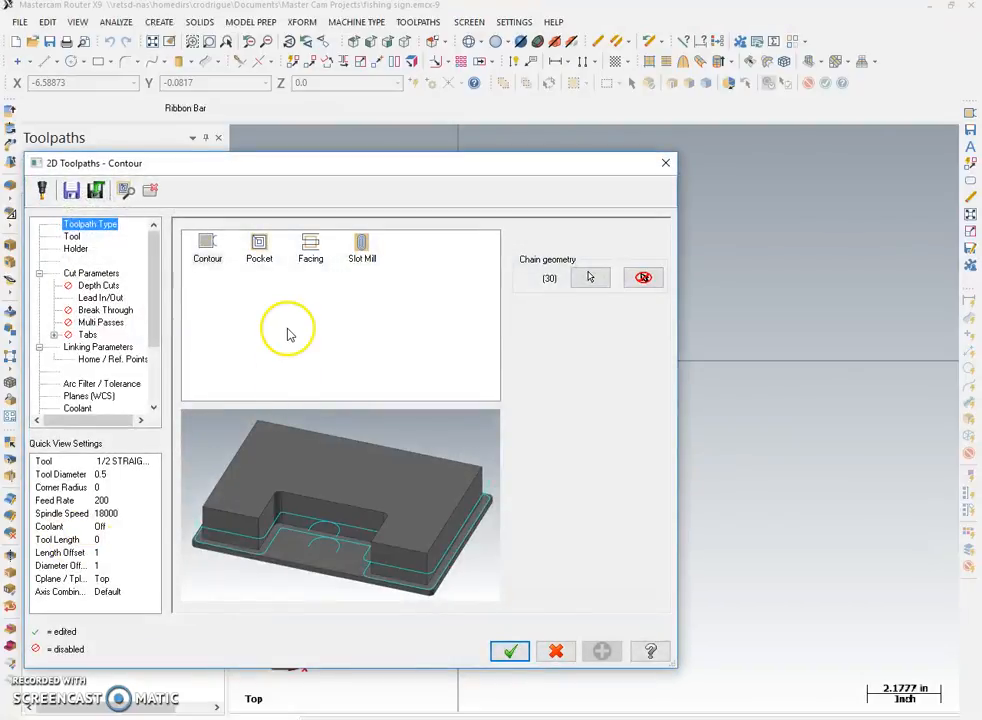
# Assign the 1/16 BALL CUTTER from the Router_Inch tool library to the contour toolpath
pyautogui.moveTo(258, 171); pyautogui.dragTo(340, 136)
pyautogui.click(288, 222)
pyautogui.click(154, 201)
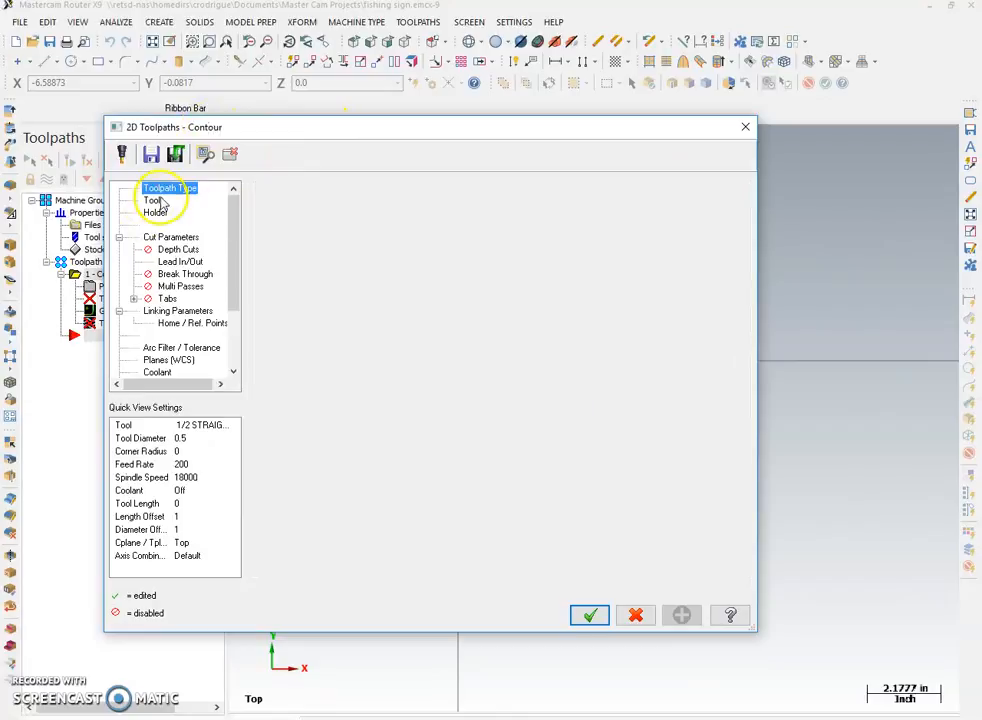
pyautogui.click(296, 443)
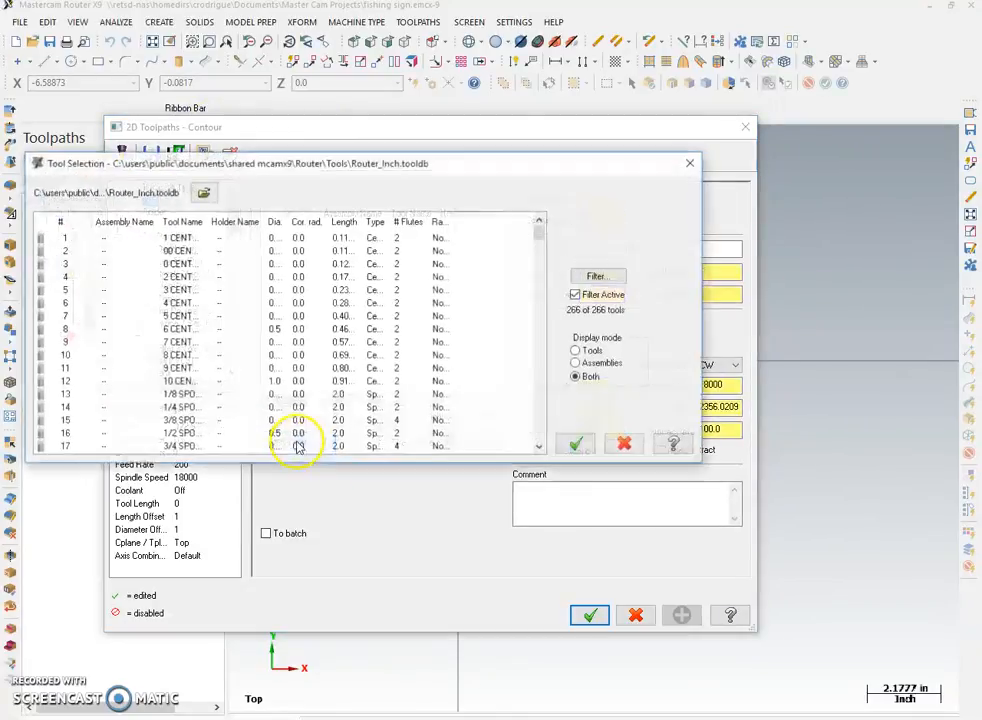
pyautogui.moveTo(539, 232); pyautogui.dragTo(535, 379)
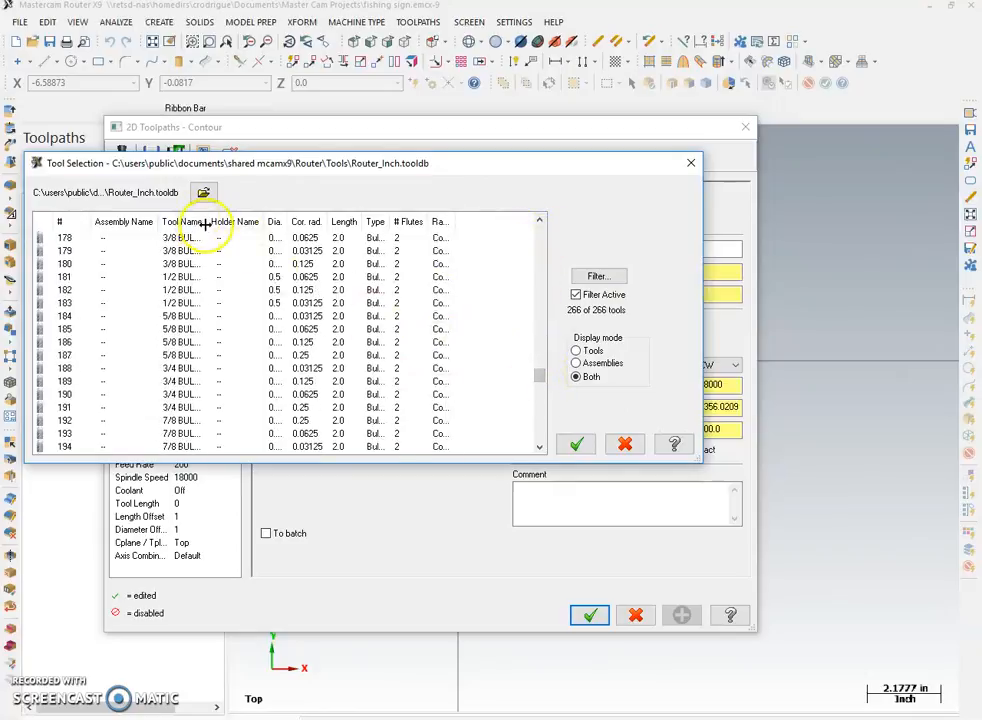
pyautogui.moveTo(214, 221); pyautogui.dragTo(265, 223)
pyautogui.moveTo(537, 379)
pyautogui.mouseDown()
pyautogui.moveTo(537, 437)
pyautogui.moveTo(545, 358)
pyautogui.mouseUp()
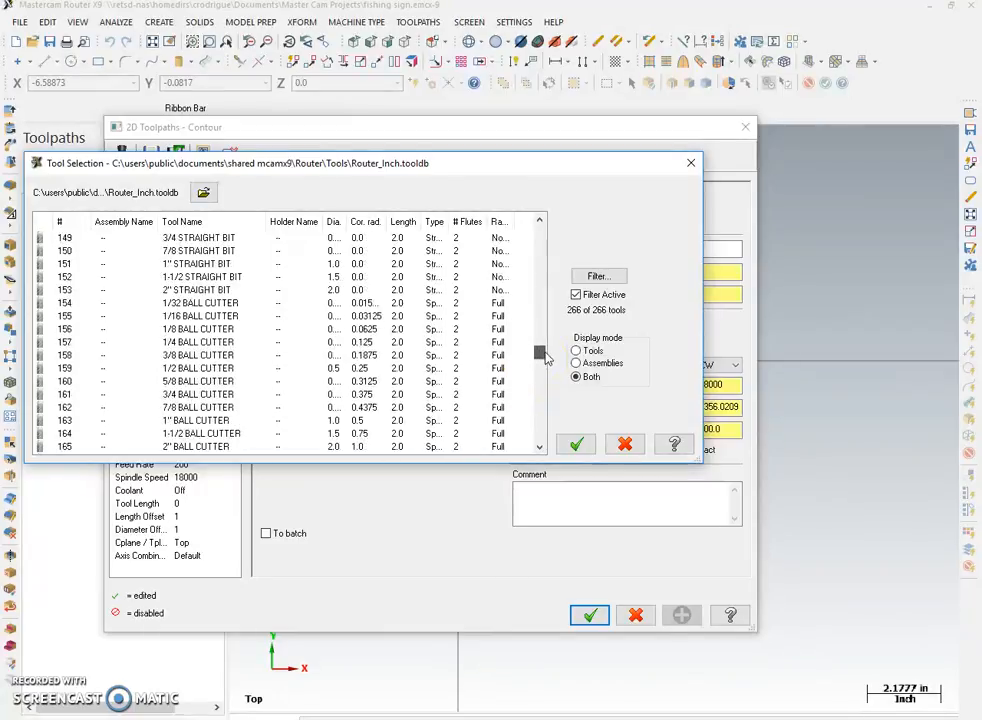
pyautogui.click(217, 318)
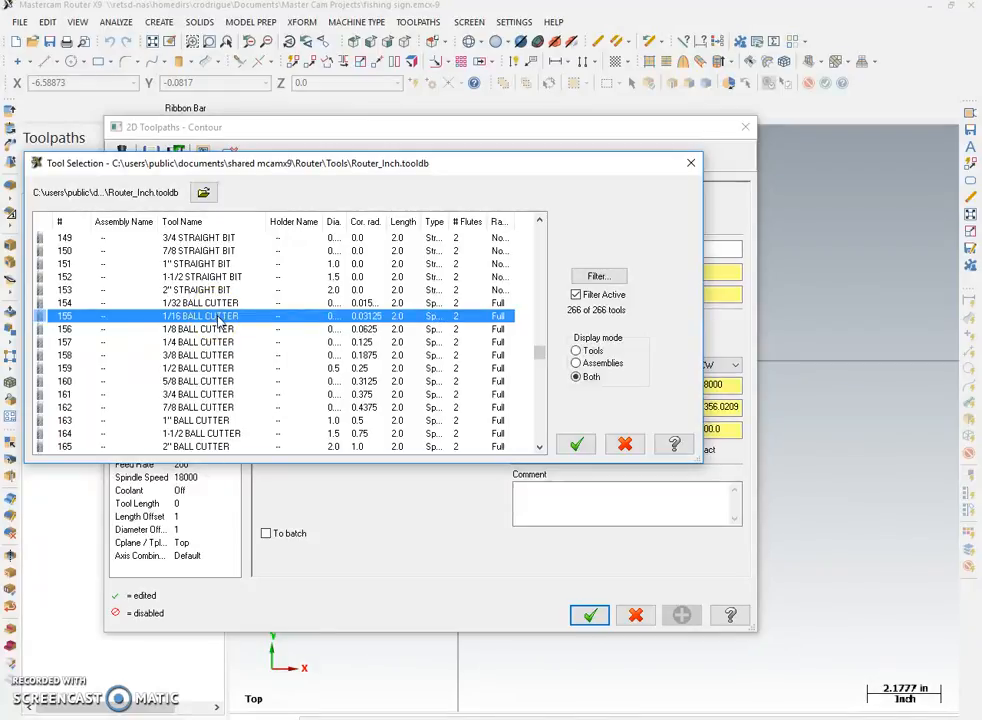
pyautogui.click(580, 445)
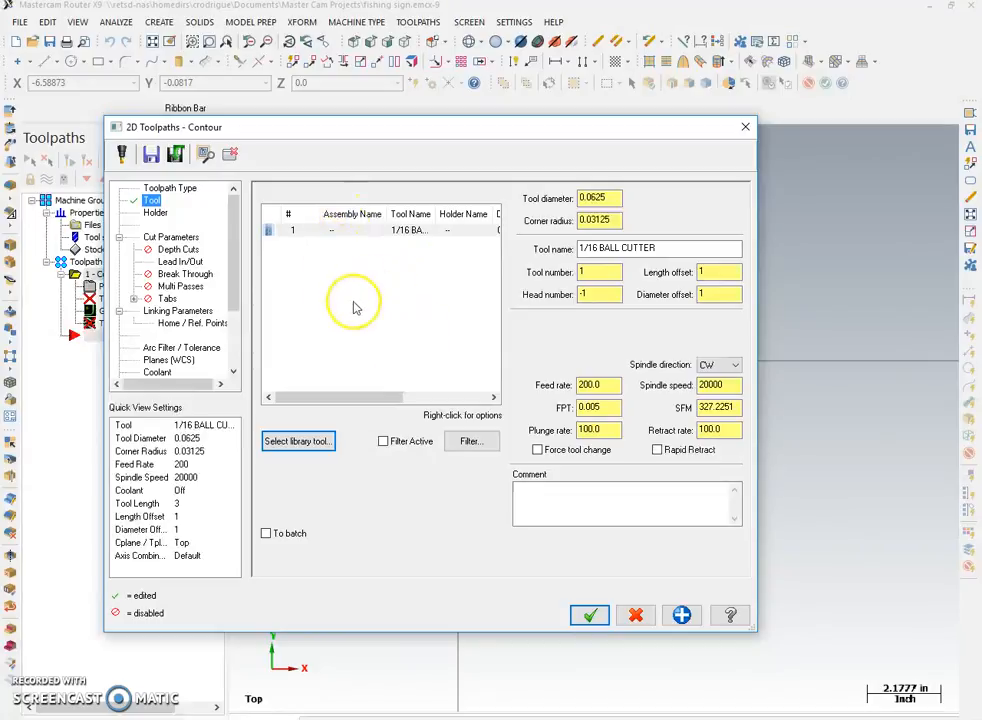
# Set the contour's compensation type to Off and disable Lead In/Out
pyautogui.click(170, 238)
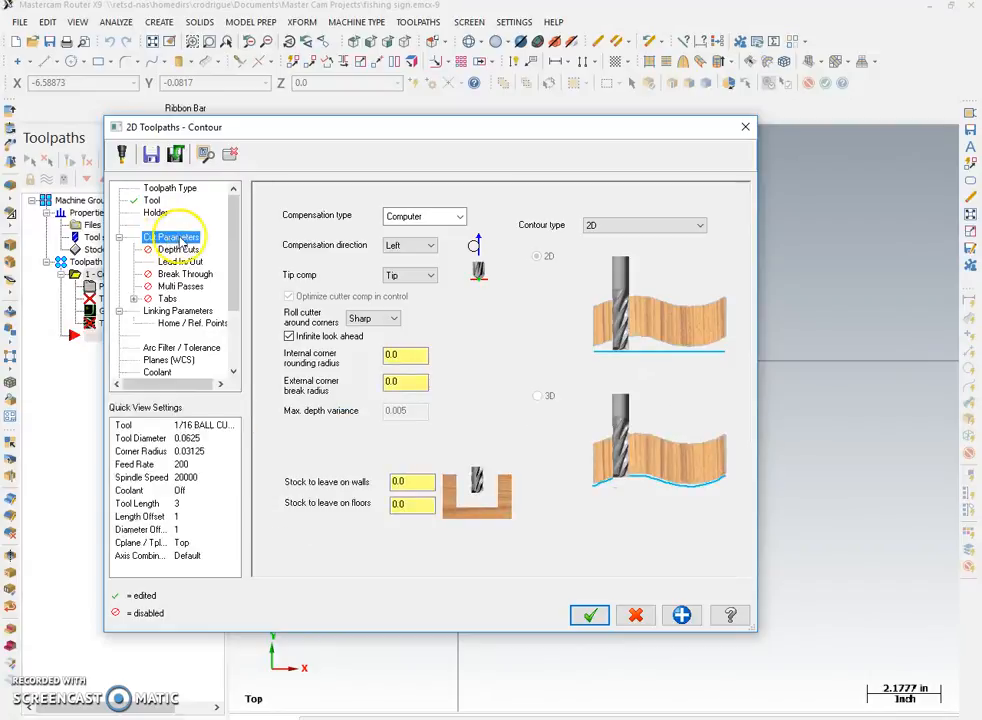
pyautogui.click(452, 218)
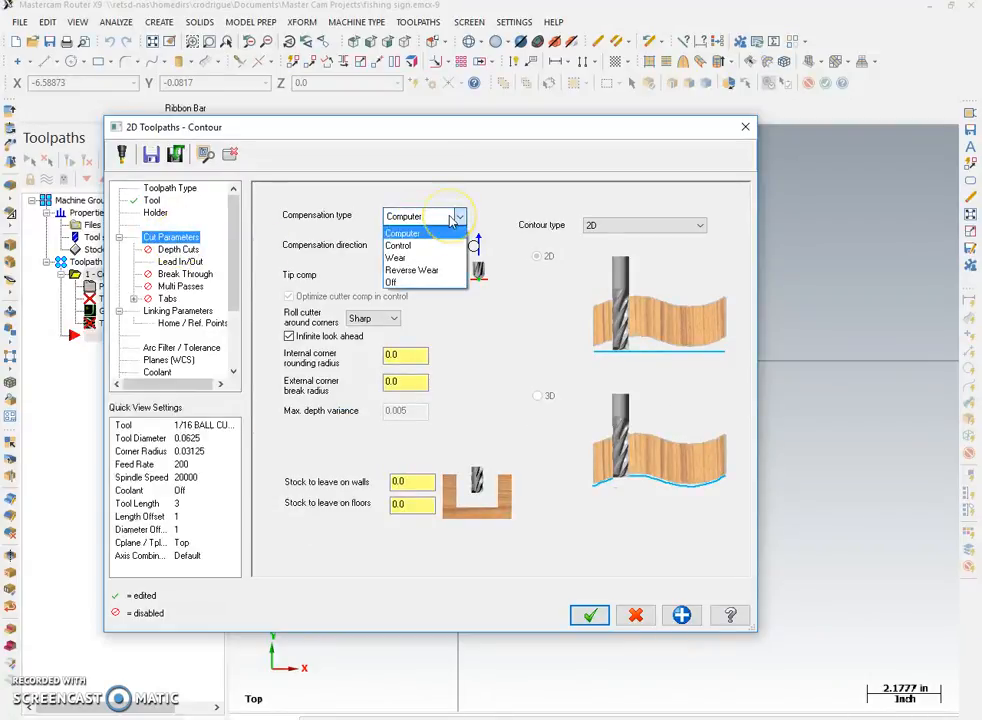
pyautogui.click(398, 282)
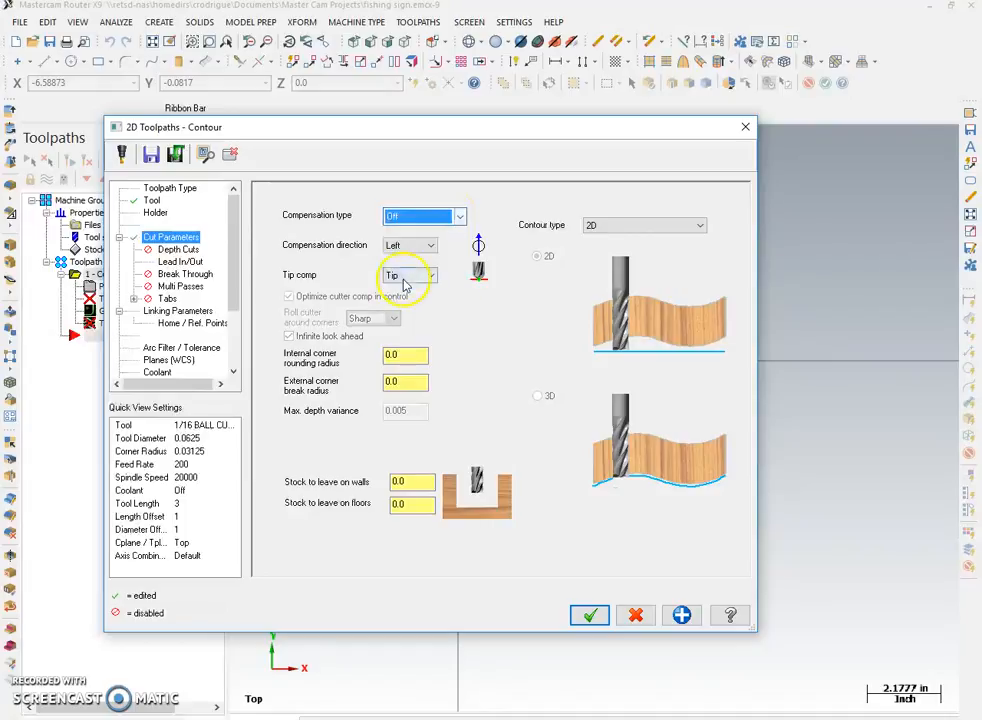
pyautogui.click(180, 261)
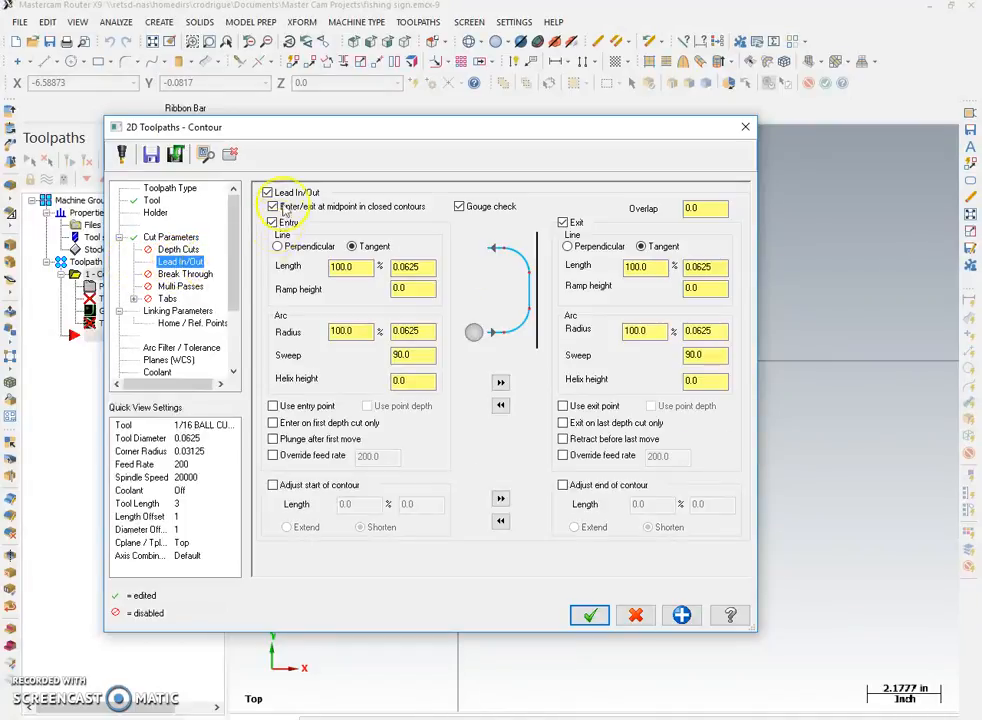
pyautogui.click(267, 193)
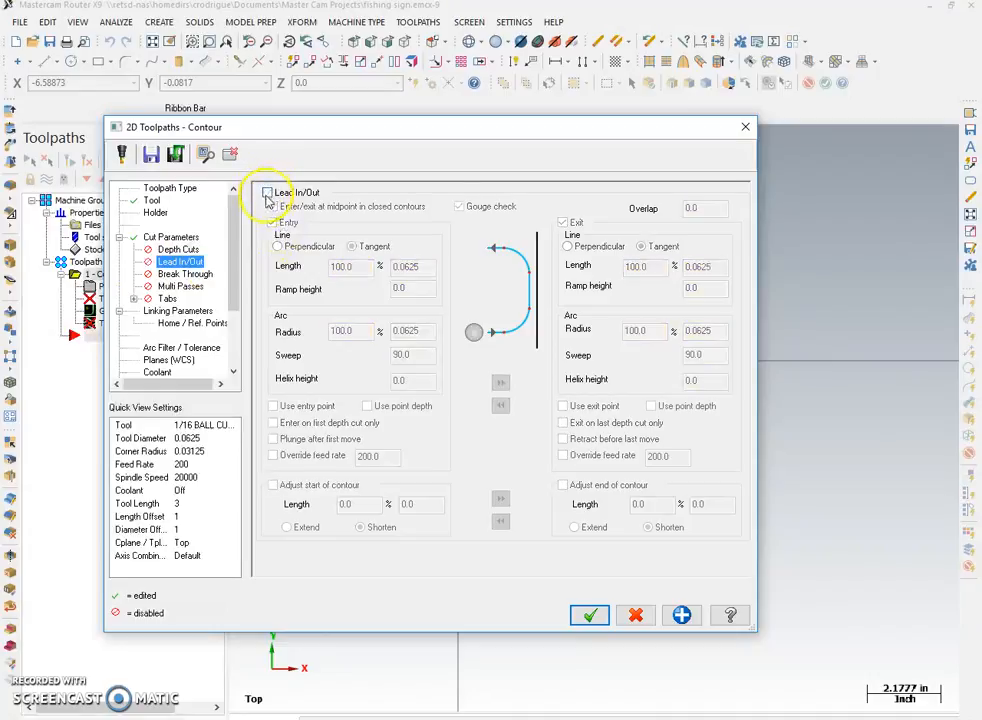
# Make retract, feed plane, top of stock and depth absolute, set the depth to -.03, and generate the contour toolpath
pyautogui.click(178, 311)
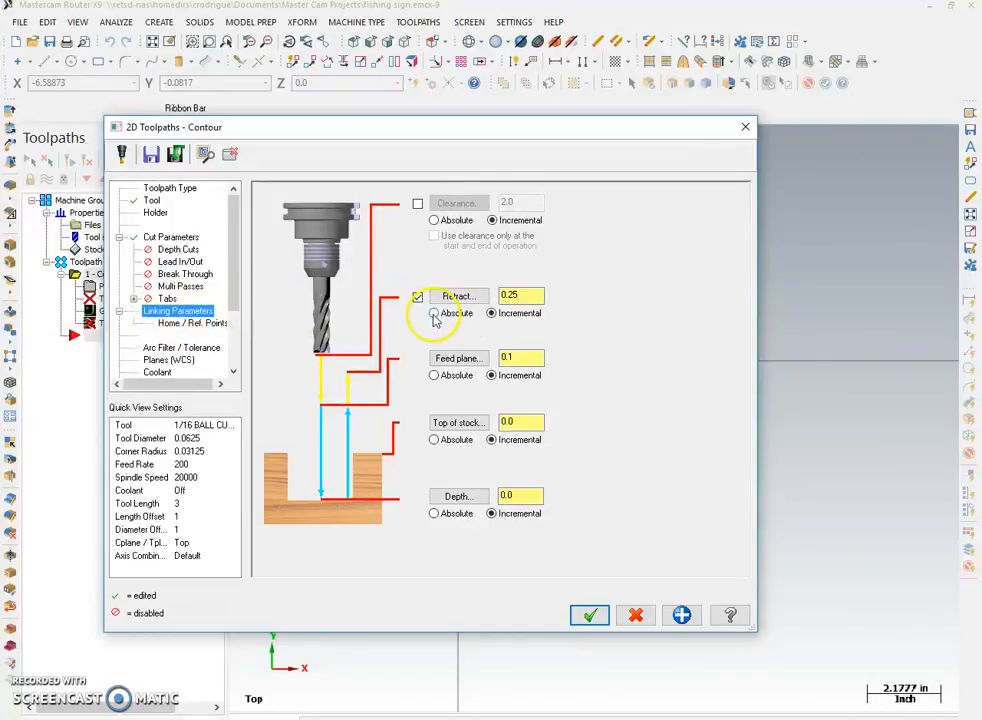
pyautogui.click(434, 440)
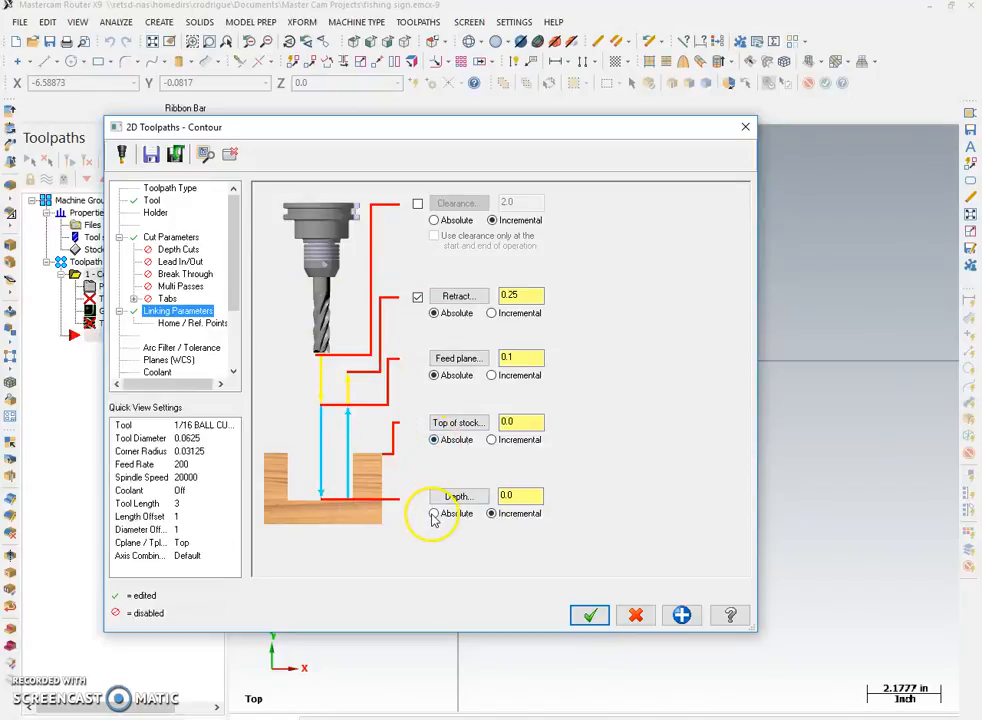
pyautogui.click(521, 495)
pyautogui.write('-.03')
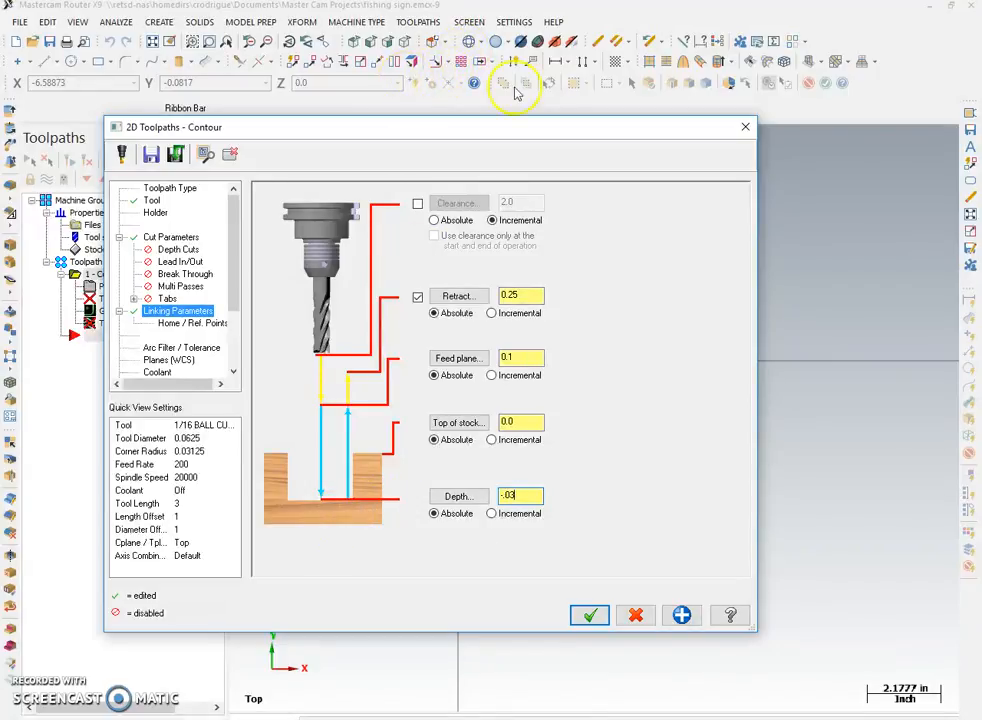
pyautogui.click(594, 616)
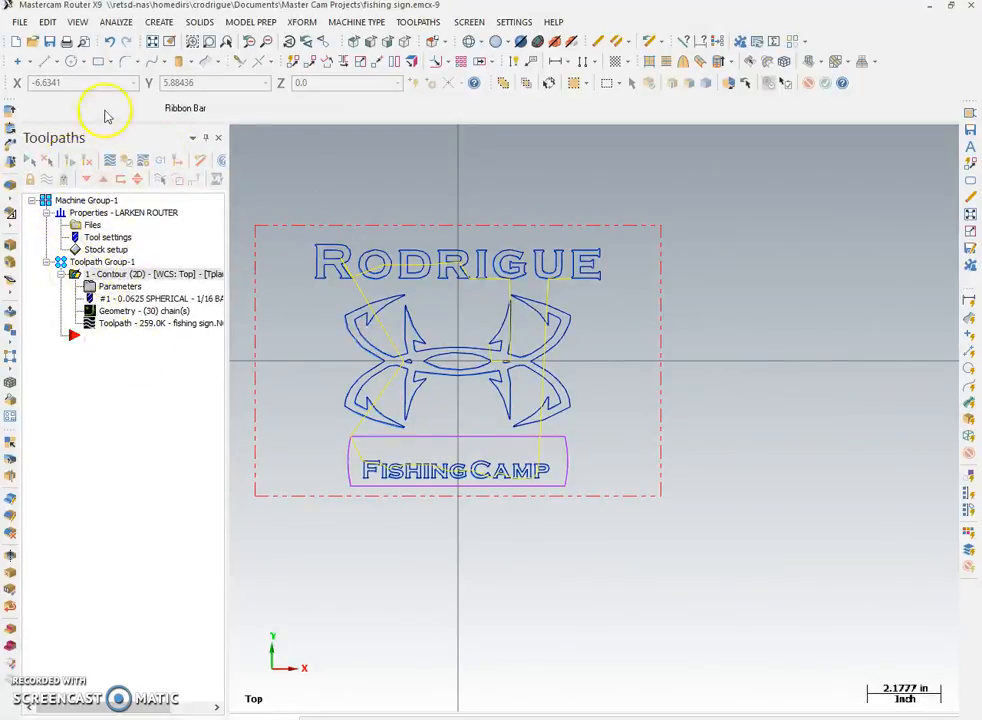
# Verify the contour operation by simulating the cut and inspect the machined stock from an angle
pyautogui.click(125, 162)
pyautogui.click(125, 162)
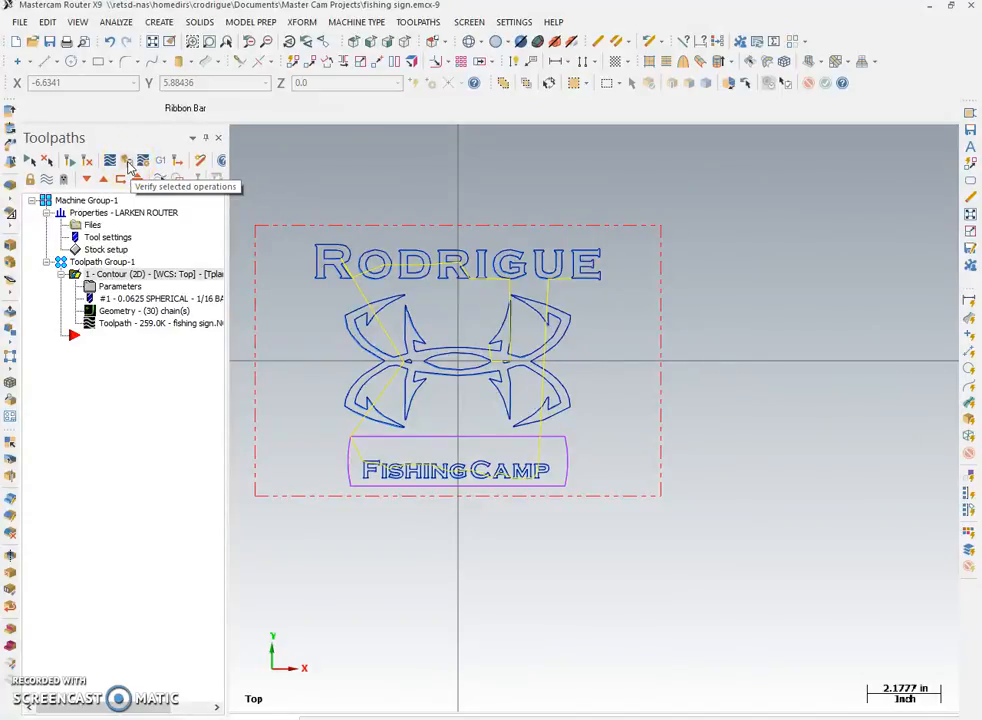
pyautogui.click(127, 163)
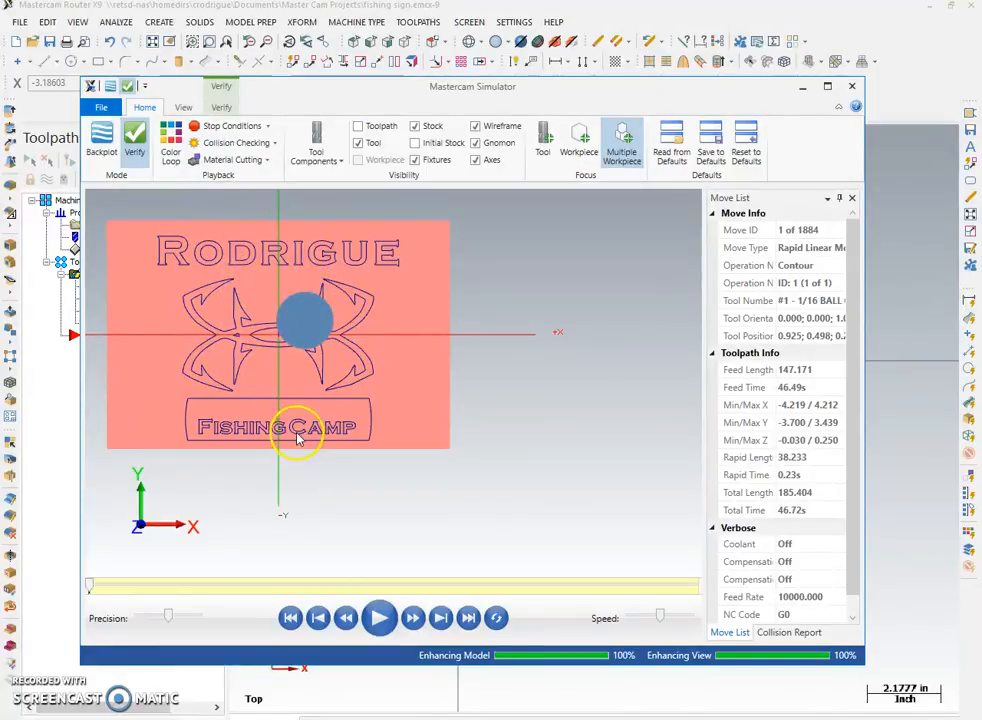
pyautogui.click(381, 617)
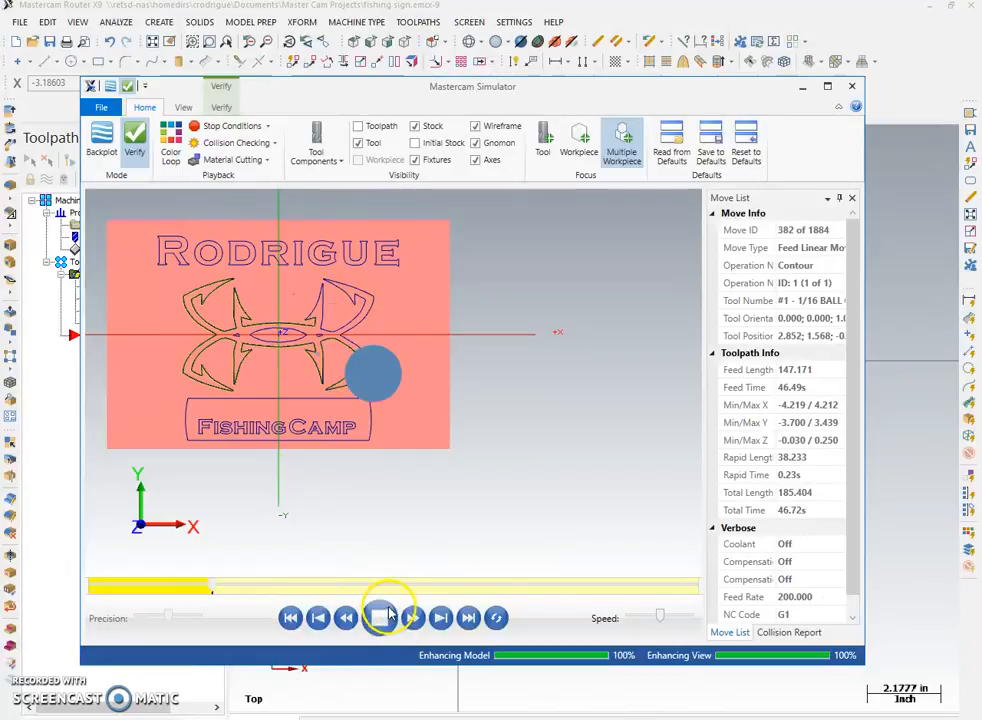
pyautogui.moveTo(377, 373); pyautogui.dragTo(348, 351, button='middle')
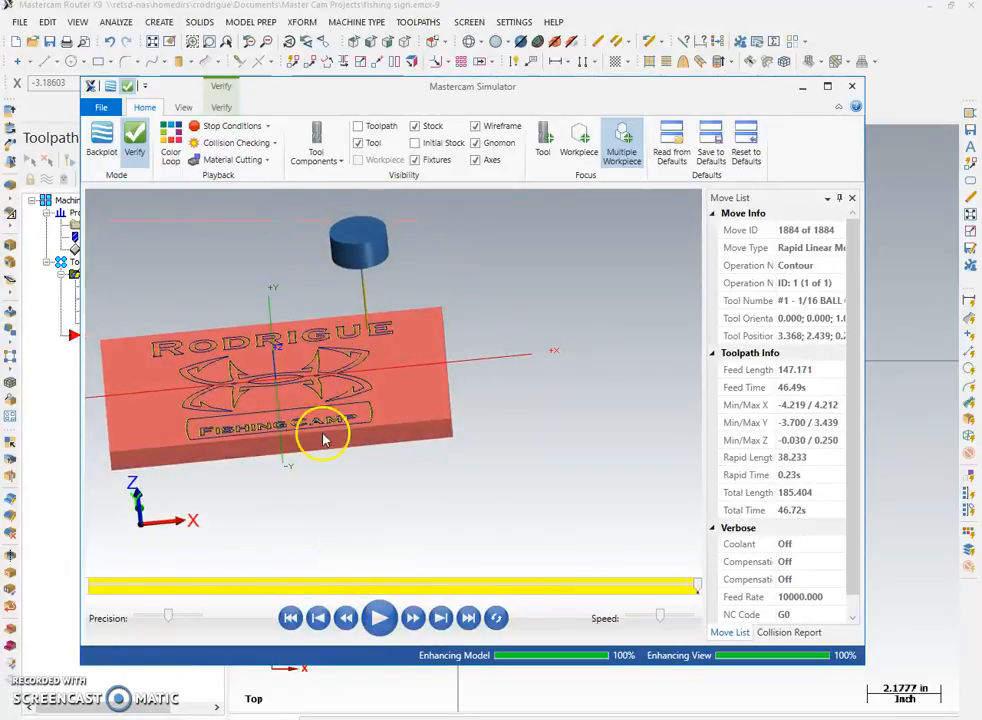
pyautogui.moveTo(188, 410); pyautogui.dragTo(213, 432, button='middle')
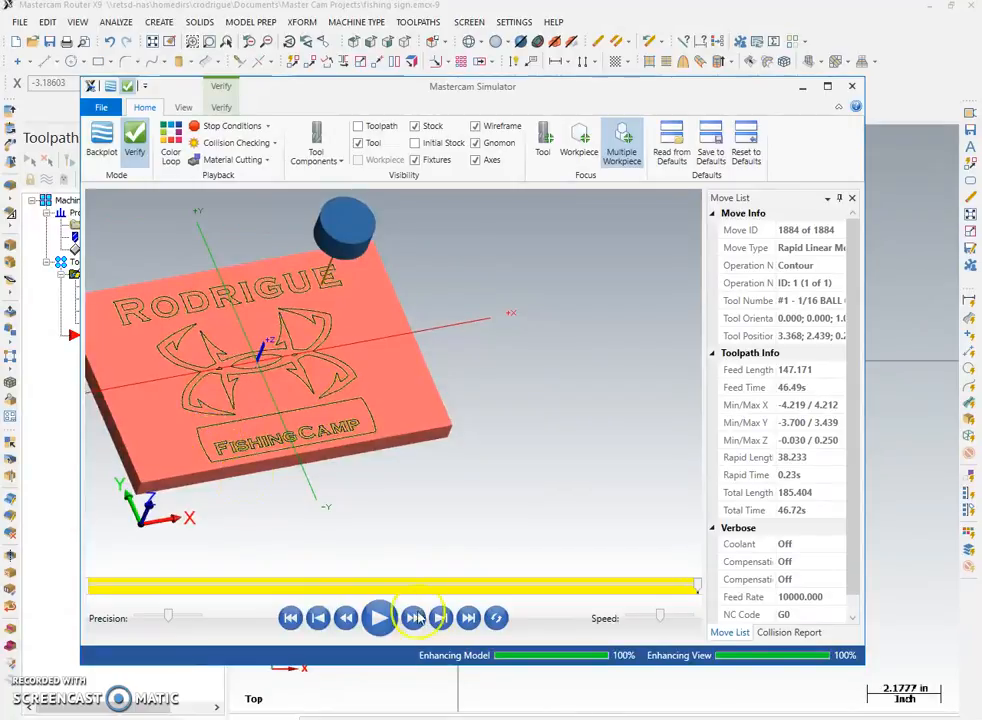
# Replay the cutting simulation from the start and examine the engraved grooves up close
pyautogui.click(289, 617)
pyautogui.click(385, 619)
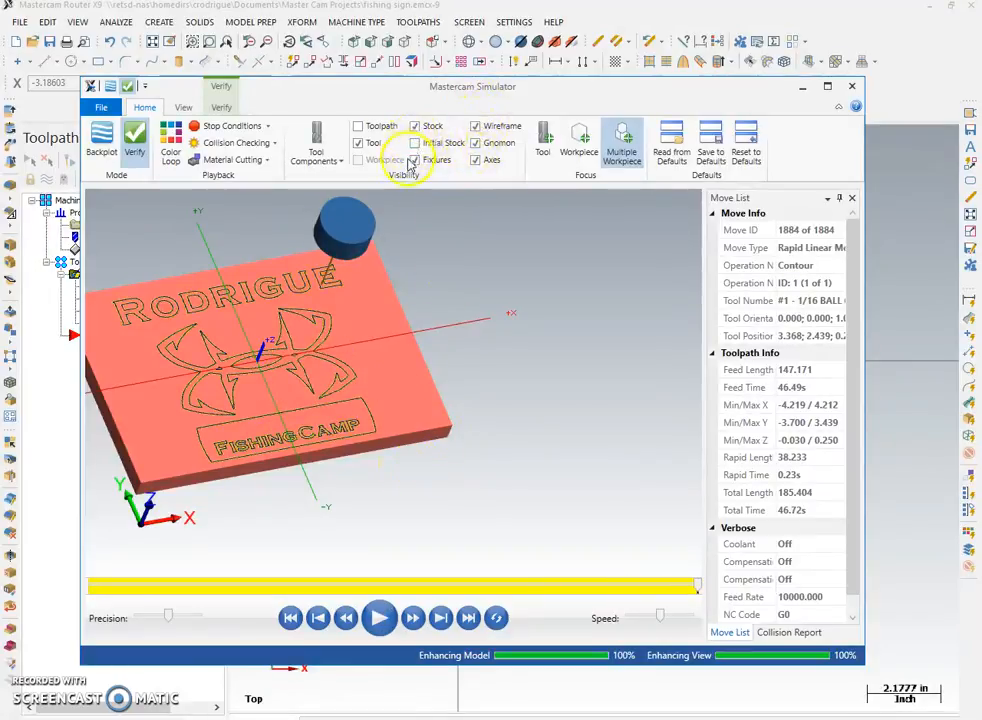
pyautogui.scroll(8, 275, 310)
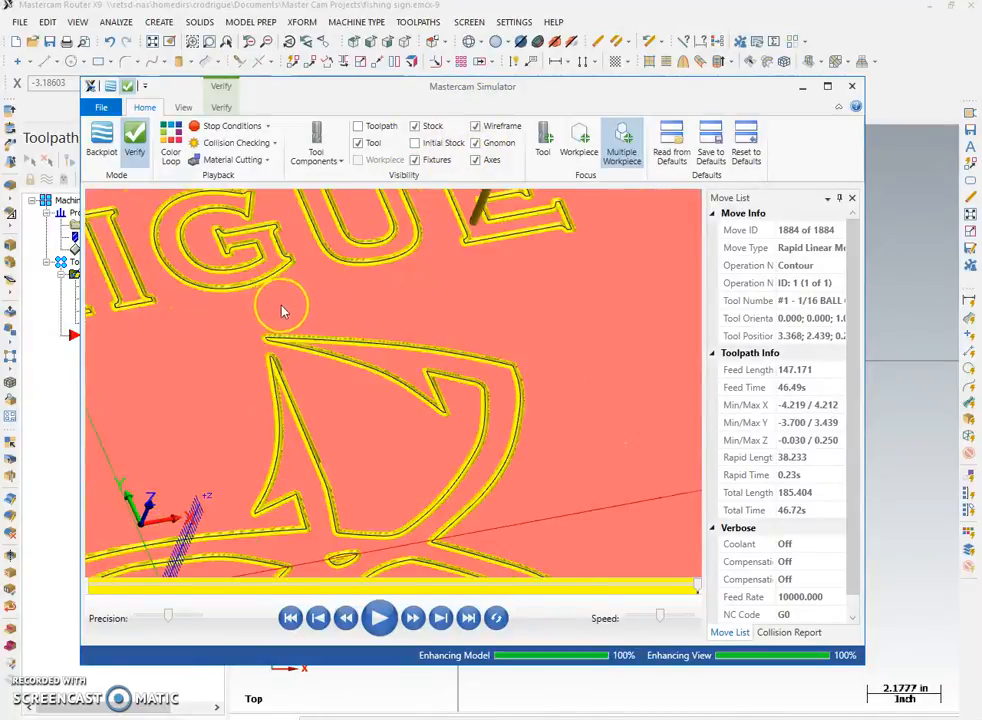
pyautogui.scroll(-8, 352, 380)
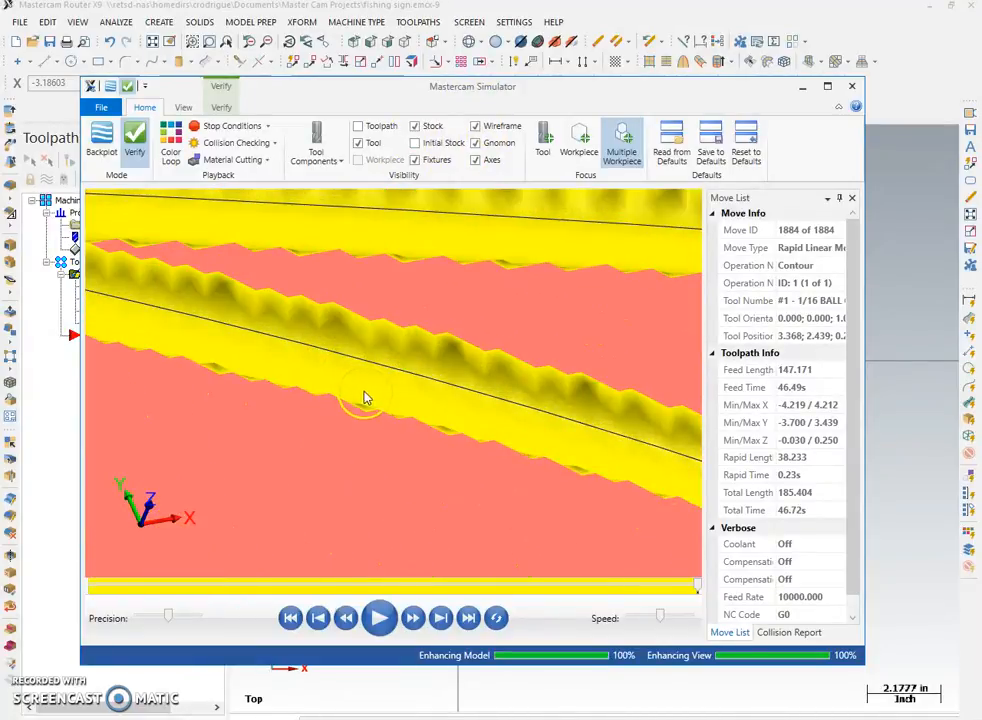
# Examine the engraved lettering and hook emblem on the simulated stock up close and as a whole, and close the simulator
pyautogui.scroll(-6, 357, 368)
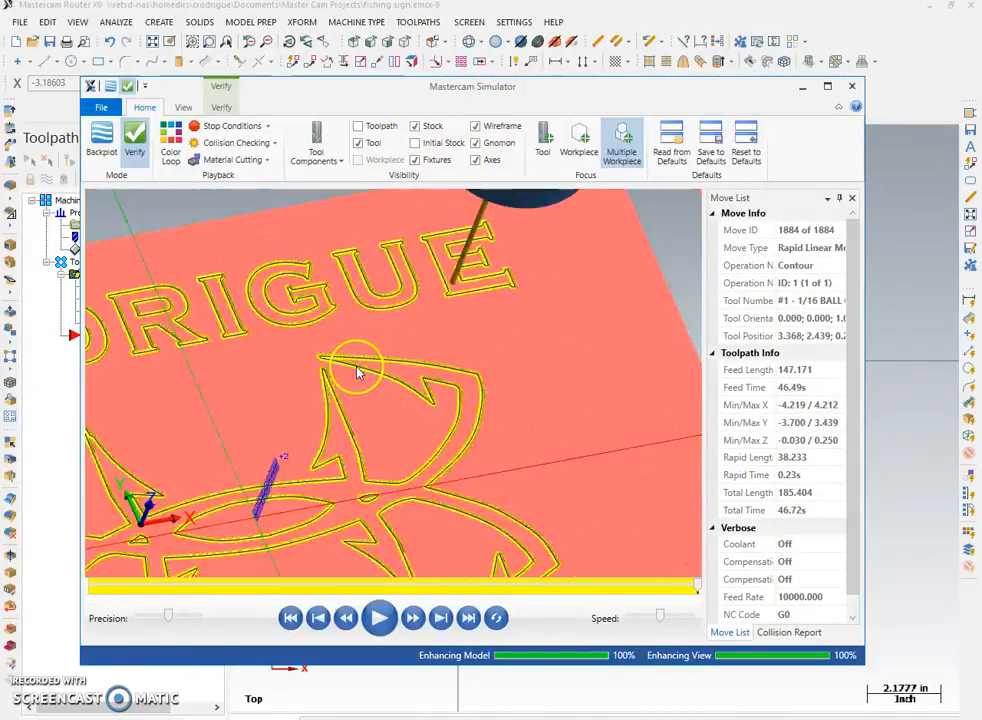
pyautogui.scroll(2, 347, 430)
pyautogui.scroll(1, 347, 430)
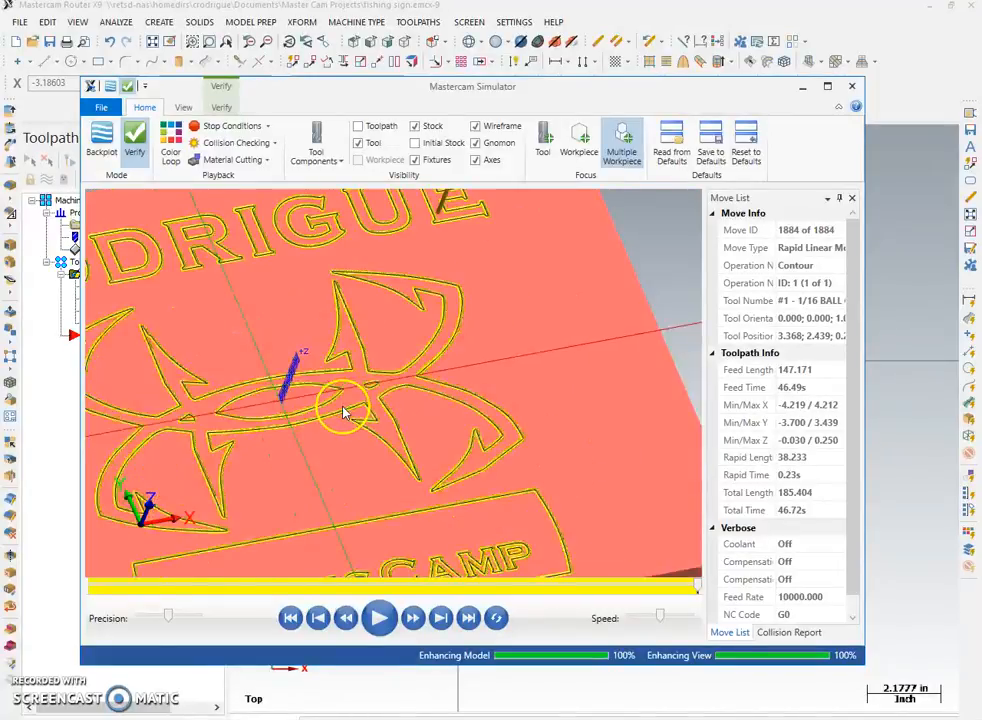
pyautogui.scroll(-3, 345, 412)
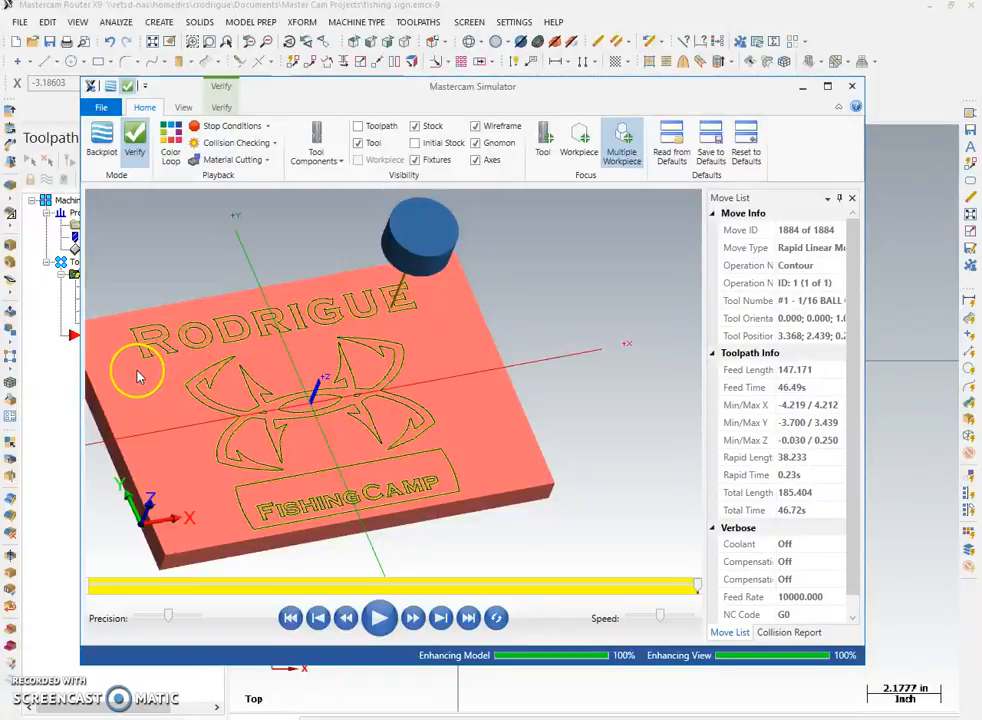
pyautogui.scroll(-2, 138, 376)
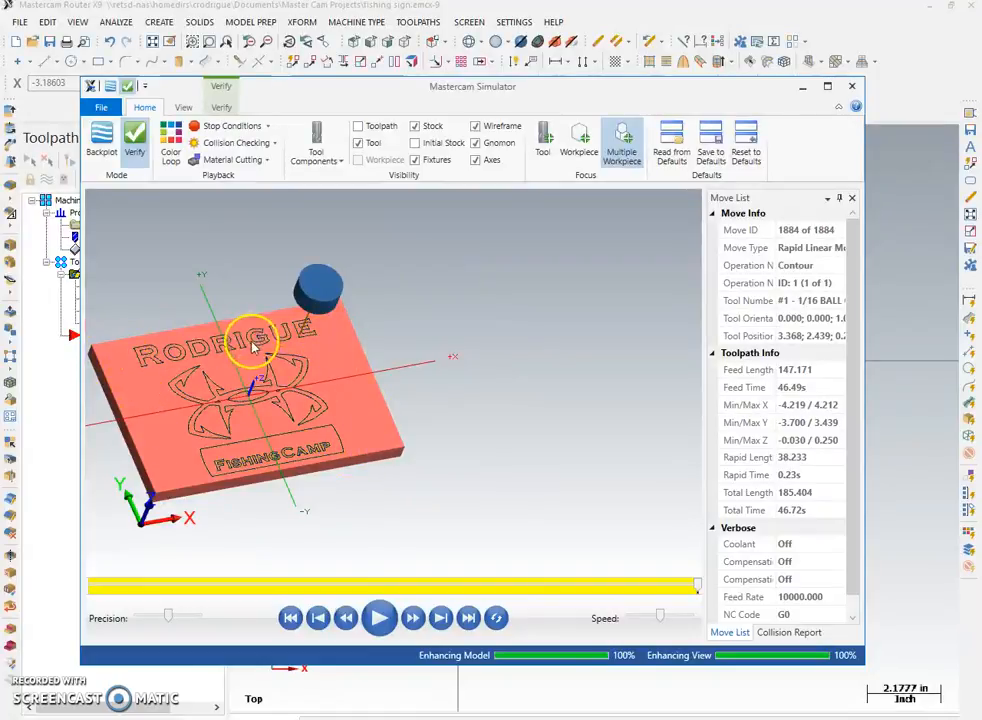
pyautogui.scroll(6, 257, 350)
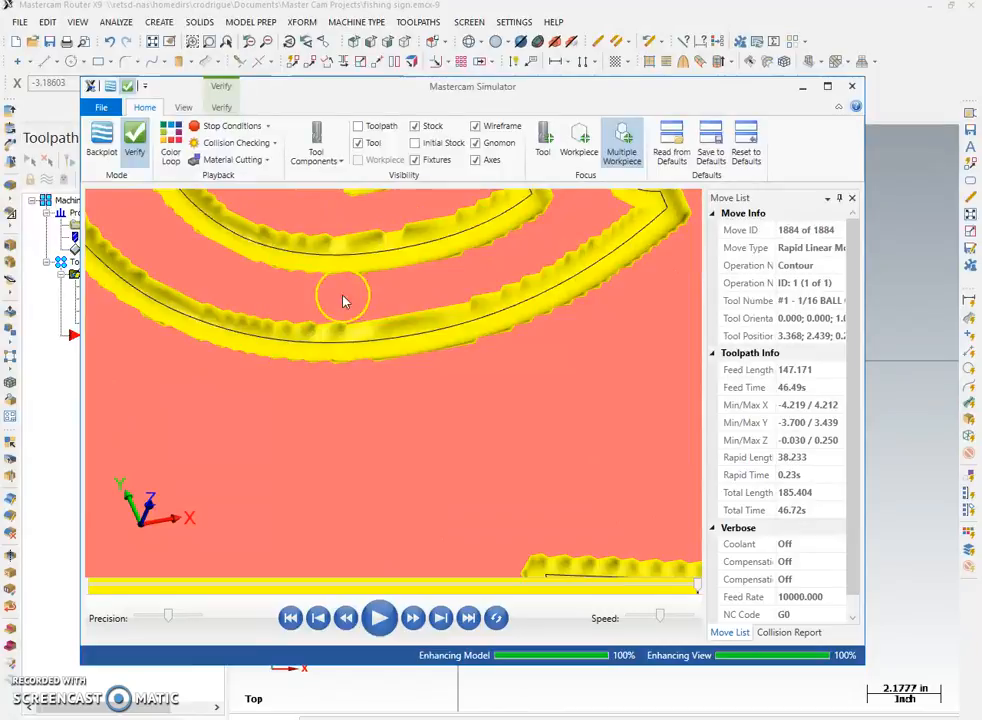
pyautogui.scroll(-6, 310, 347)
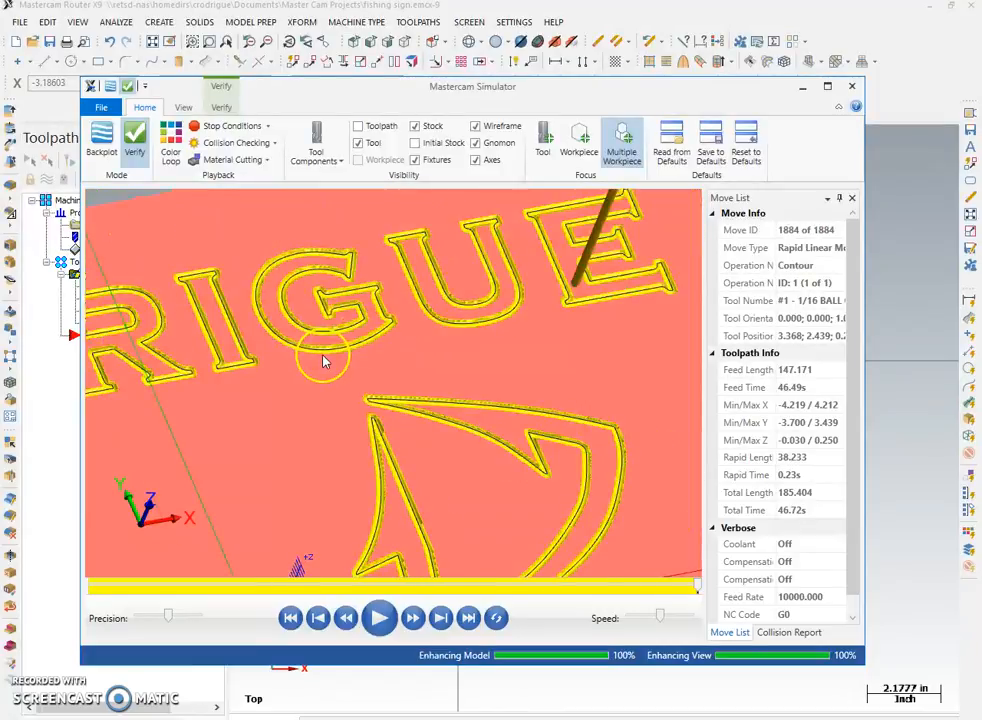
pyautogui.scroll(-6, 324, 562)
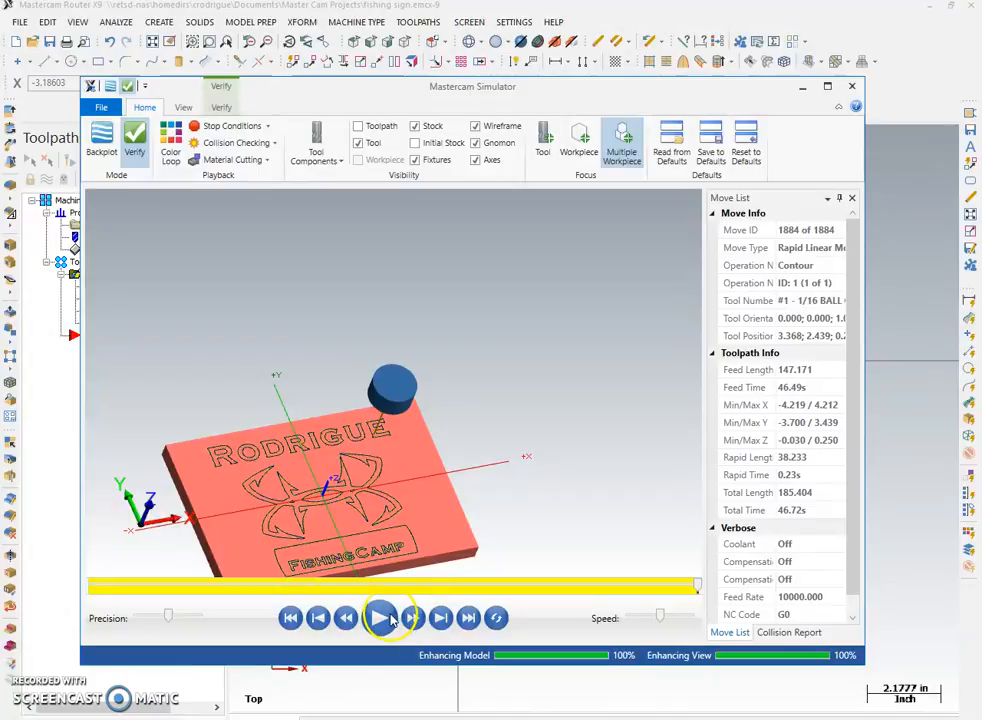
pyautogui.click(292, 618)
pyautogui.click(380, 618)
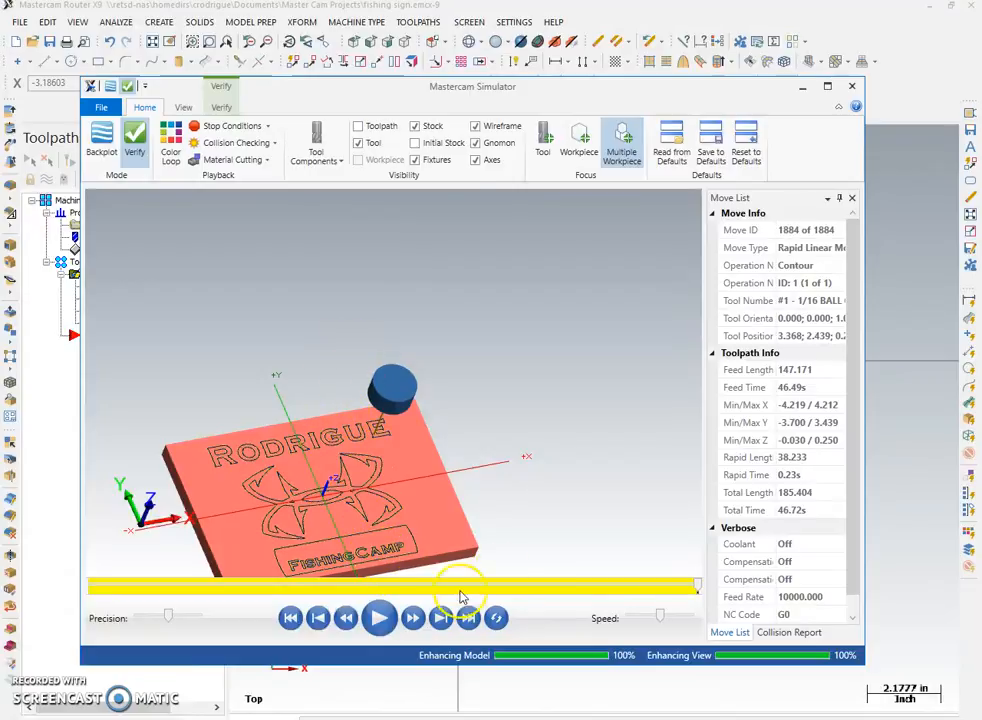
pyautogui.click(851, 92)
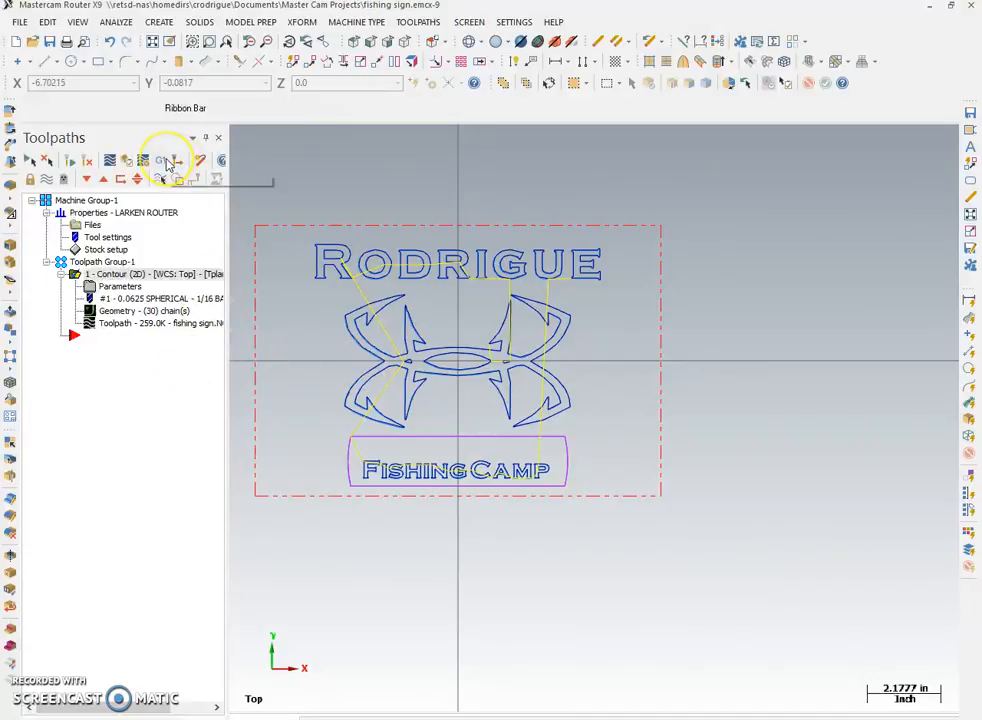
# Examine the contour toolpath along the name lettering and hook emblem in the top view
pyautogui.click(121, 181)
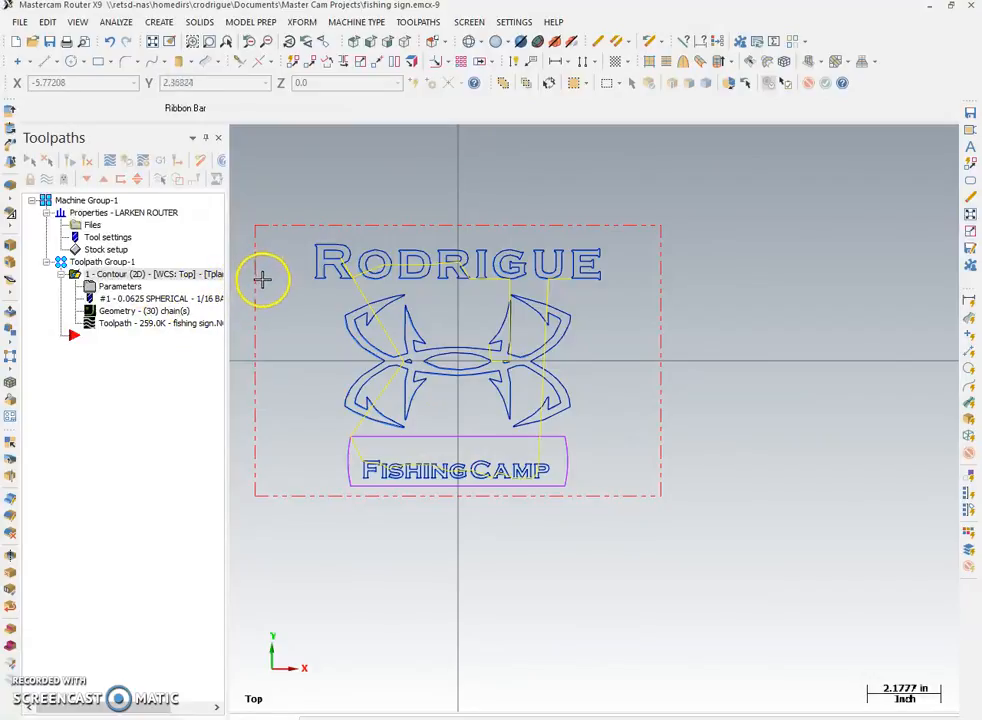
pyautogui.scroll(3, 415, 258)
pyautogui.scroll(3, 414, 256)
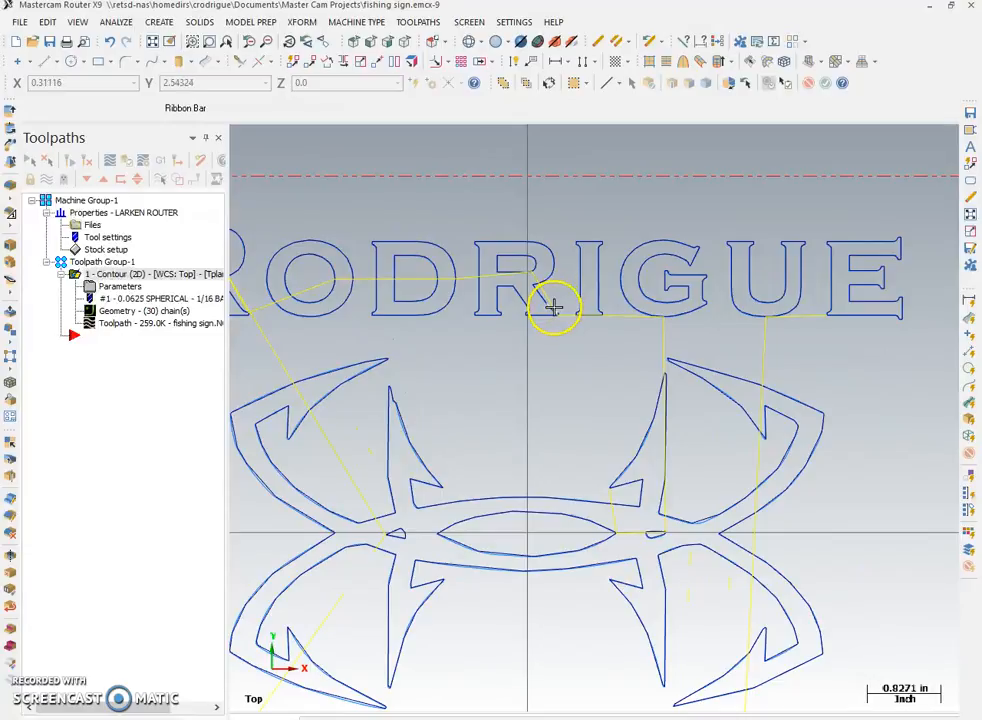
pyautogui.scroll(-3, 545, 303)
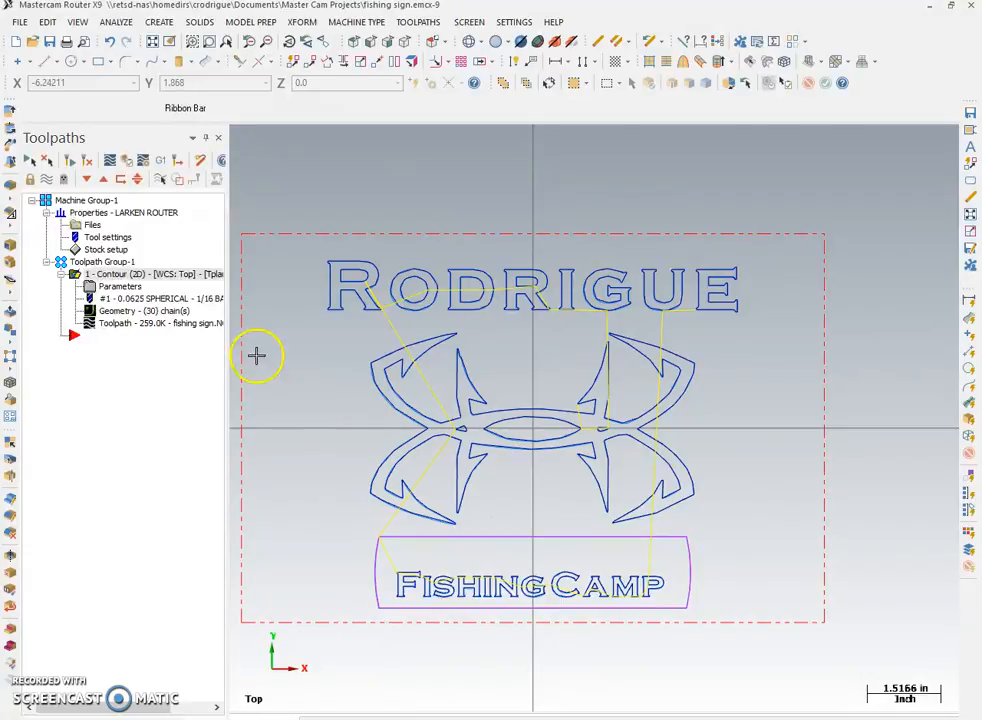
pyautogui.scroll(1, 530, 410)
pyautogui.scroll(5, 532, 420)
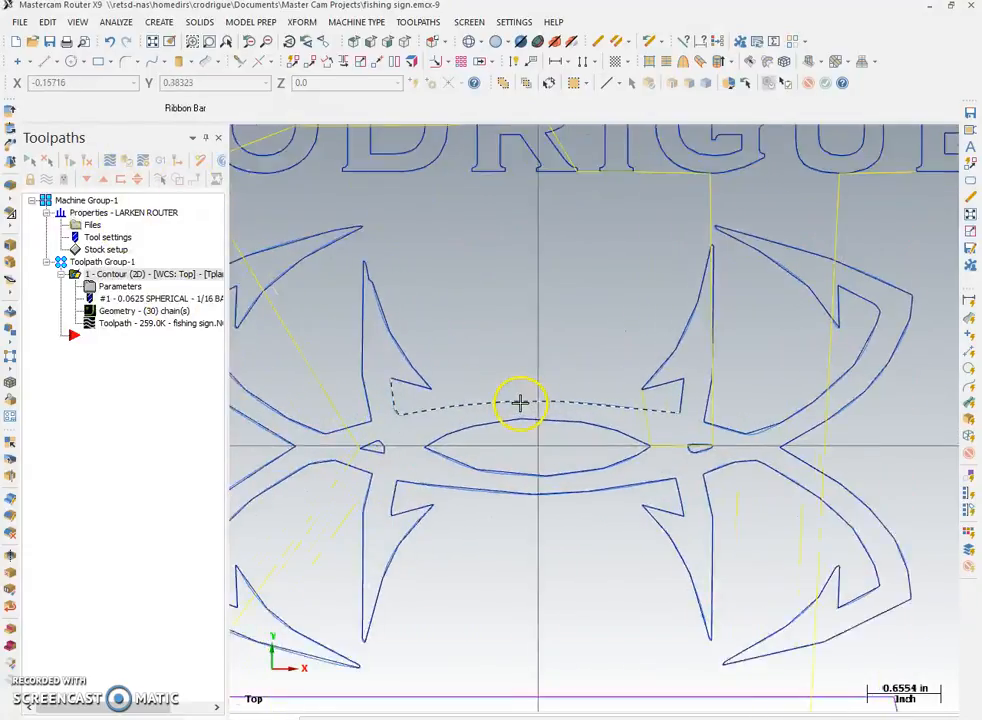
pyautogui.scroll(-7, 512, 400)
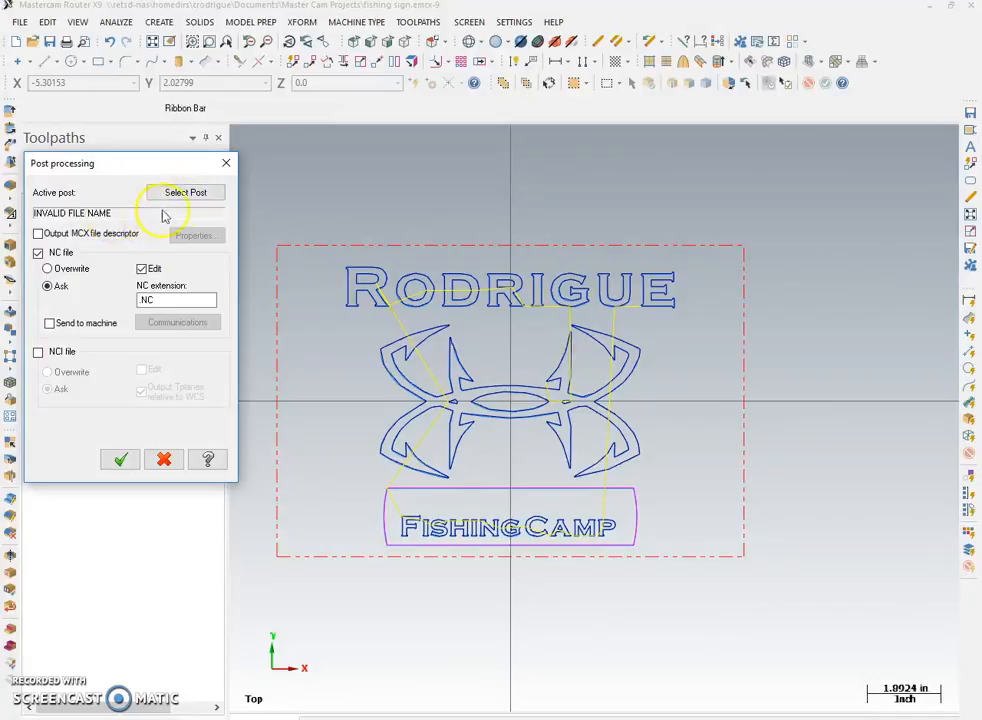
# Post the contour operation with the MPLARKEN post processor and save the NC file as fishing sign
pyautogui.click(184, 196)
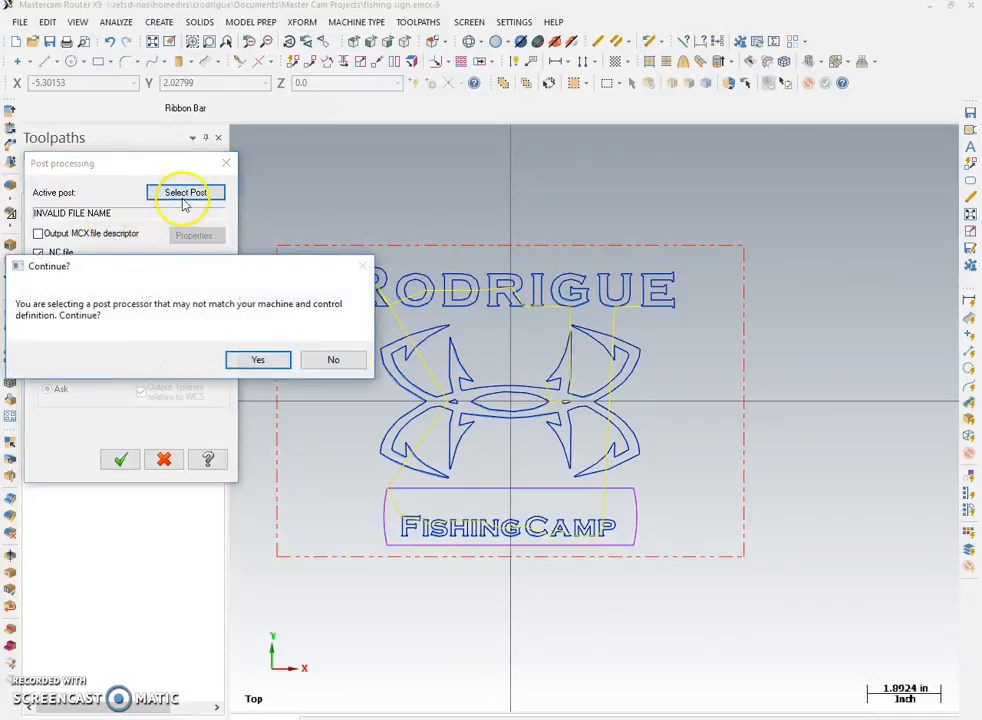
pyautogui.click(258, 368)
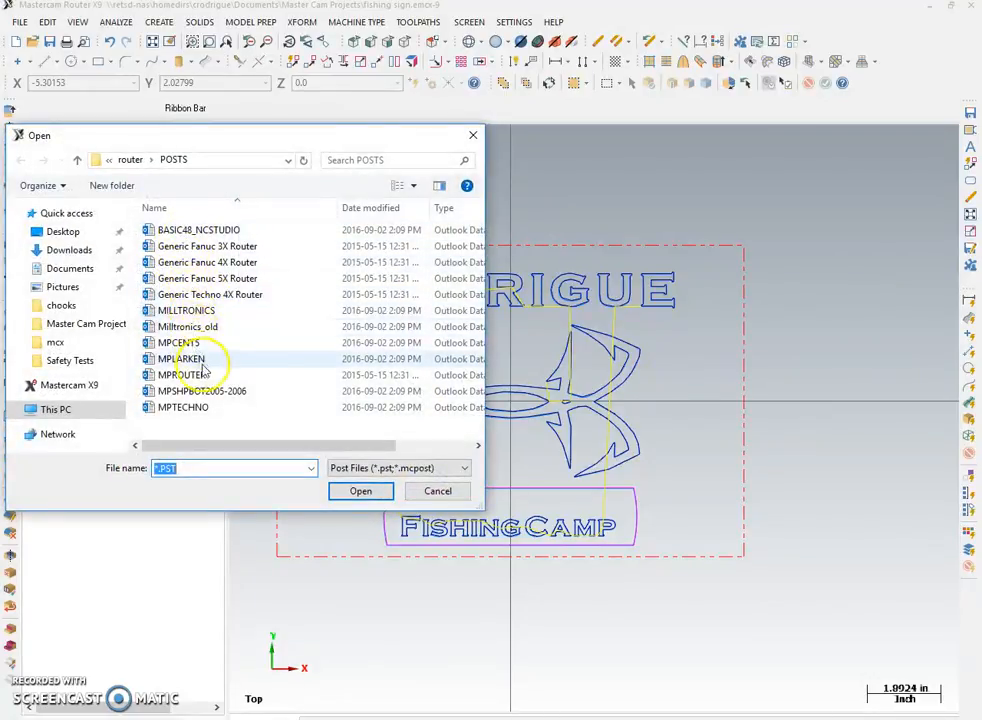
pyautogui.click(205, 376)
pyautogui.click(209, 362)
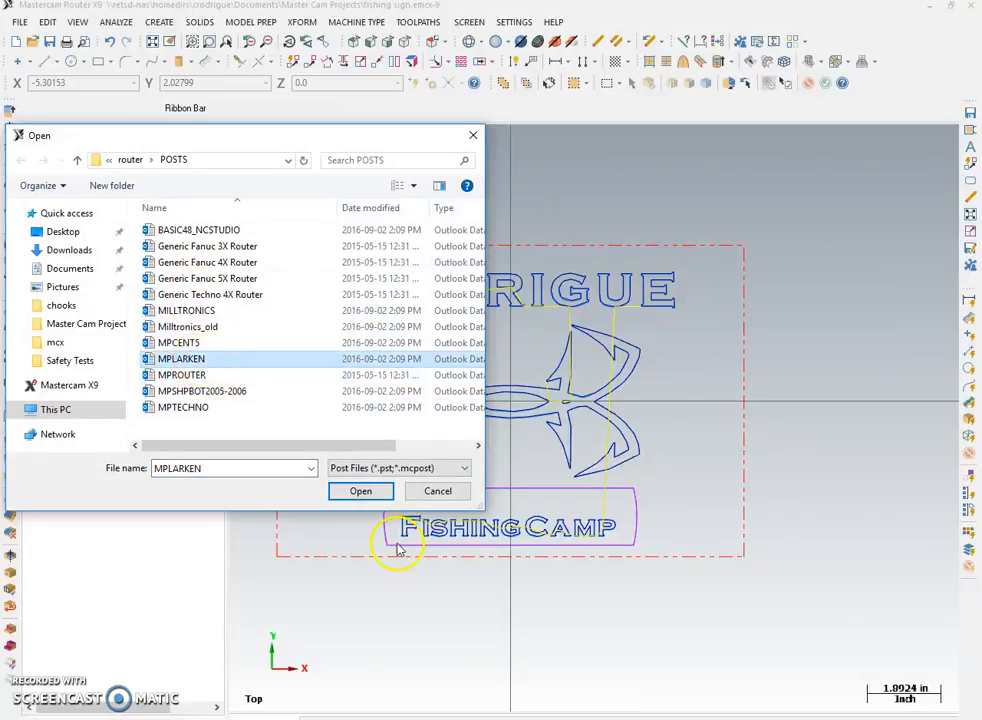
pyautogui.click(362, 494)
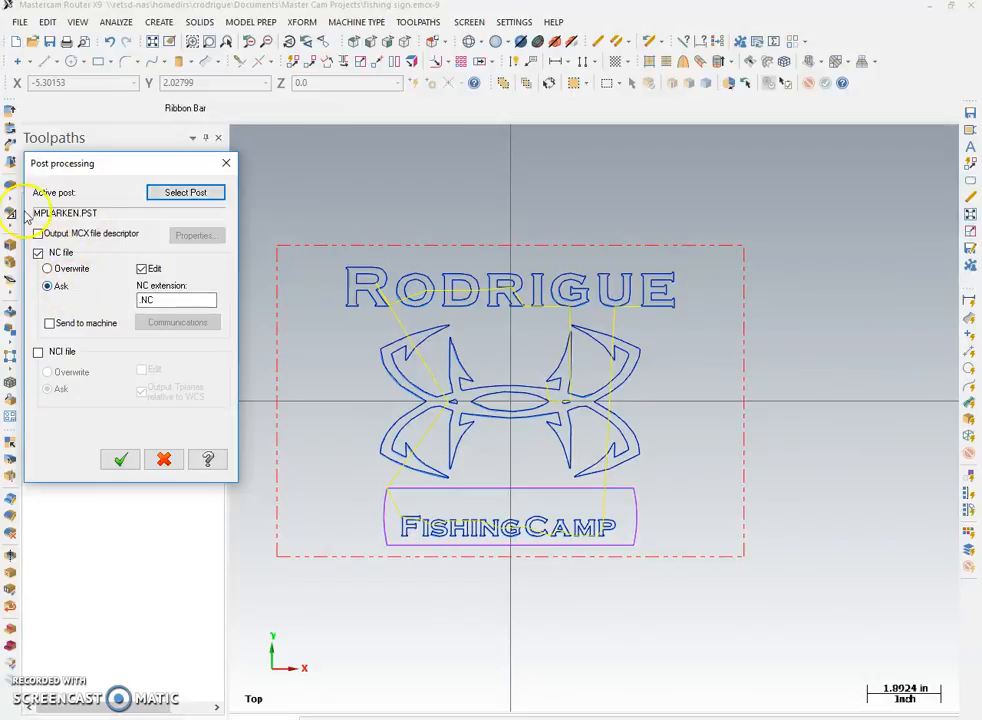
pyautogui.click(120, 461)
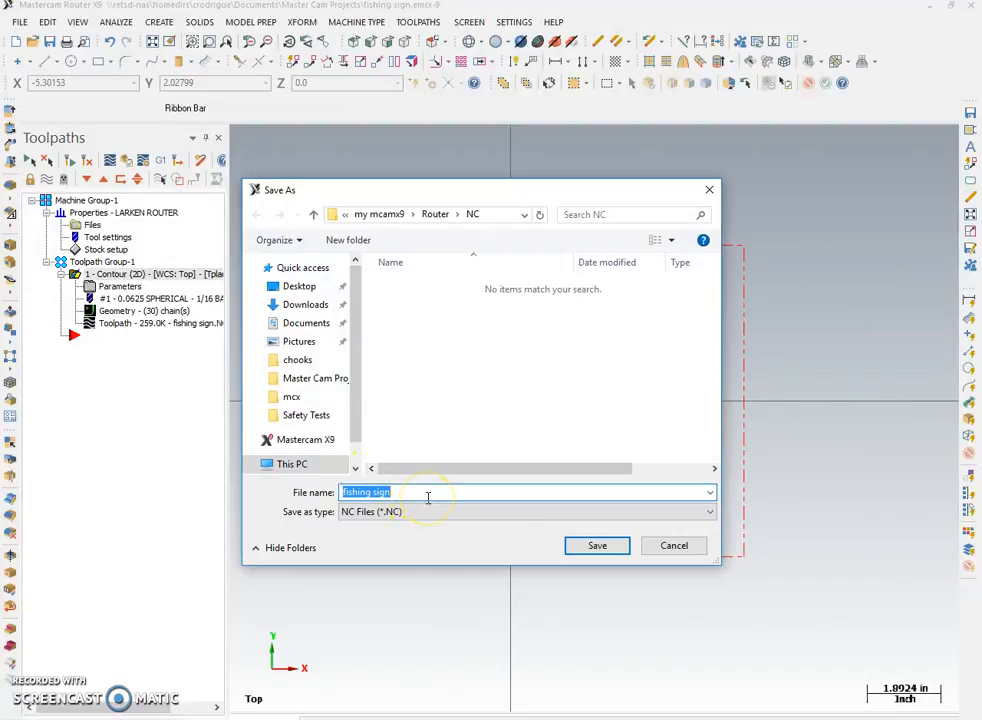
pyautogui.click(595, 543)
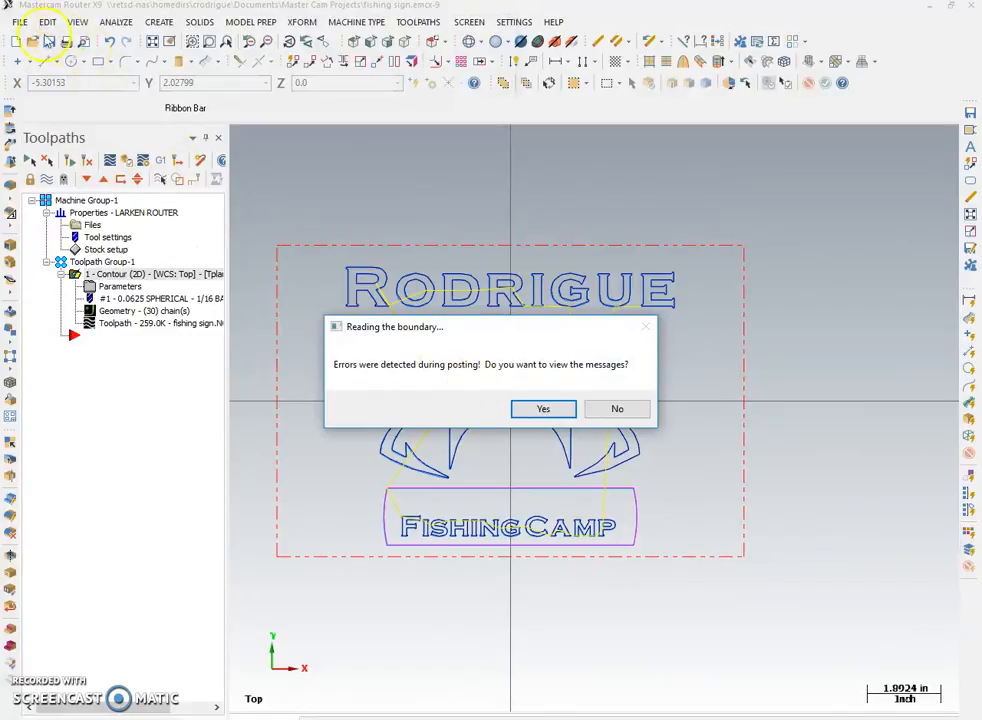
# Read through the posting error report for the fishing sign file and close the code editor
pyautogui.click(543, 411)
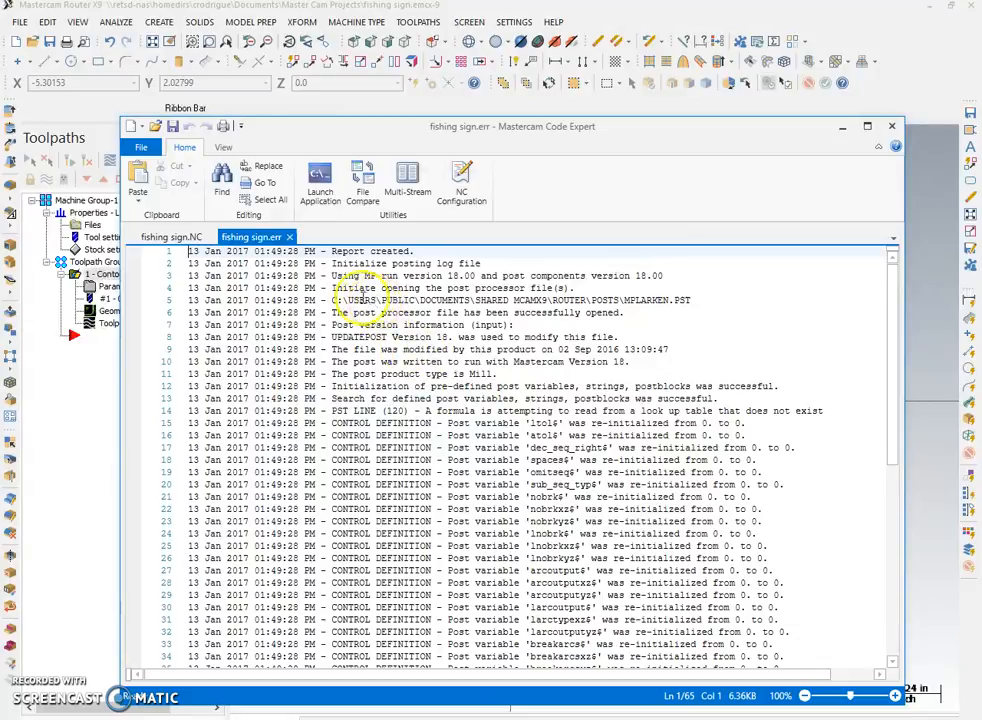
pyautogui.scroll(-10, 365, 292)
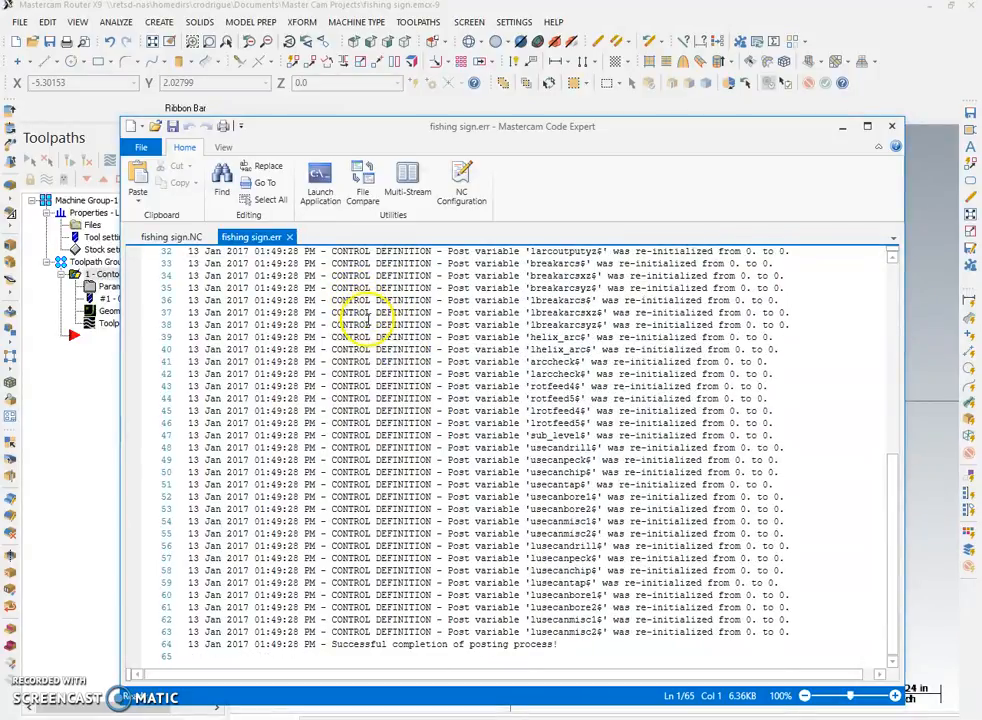
pyautogui.scroll(10, 368, 319)
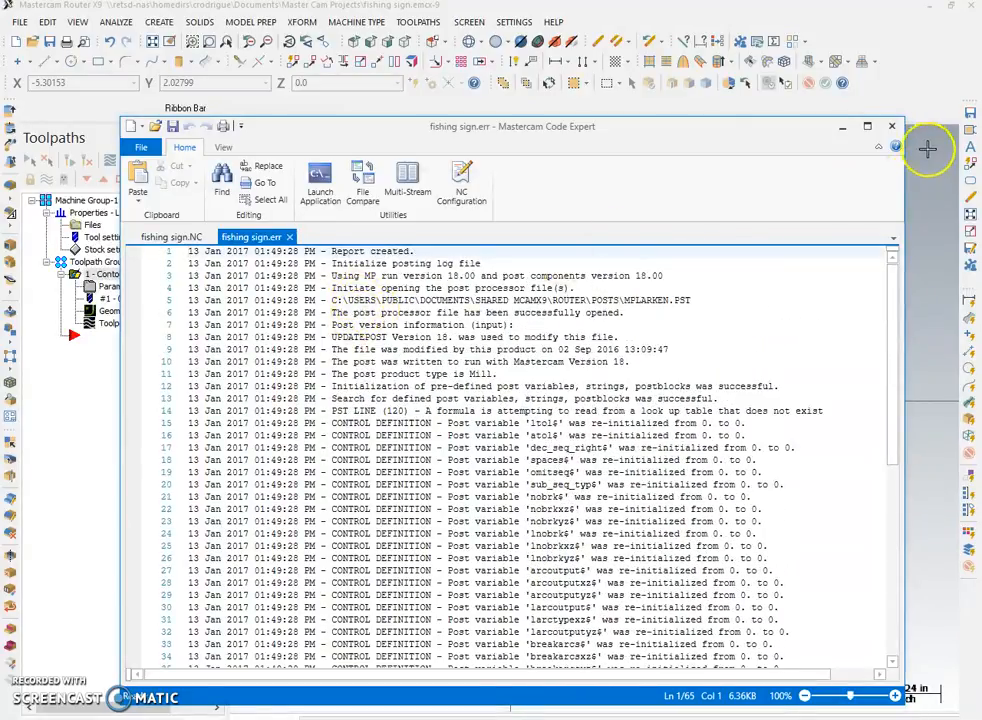
pyautogui.click(889, 131)
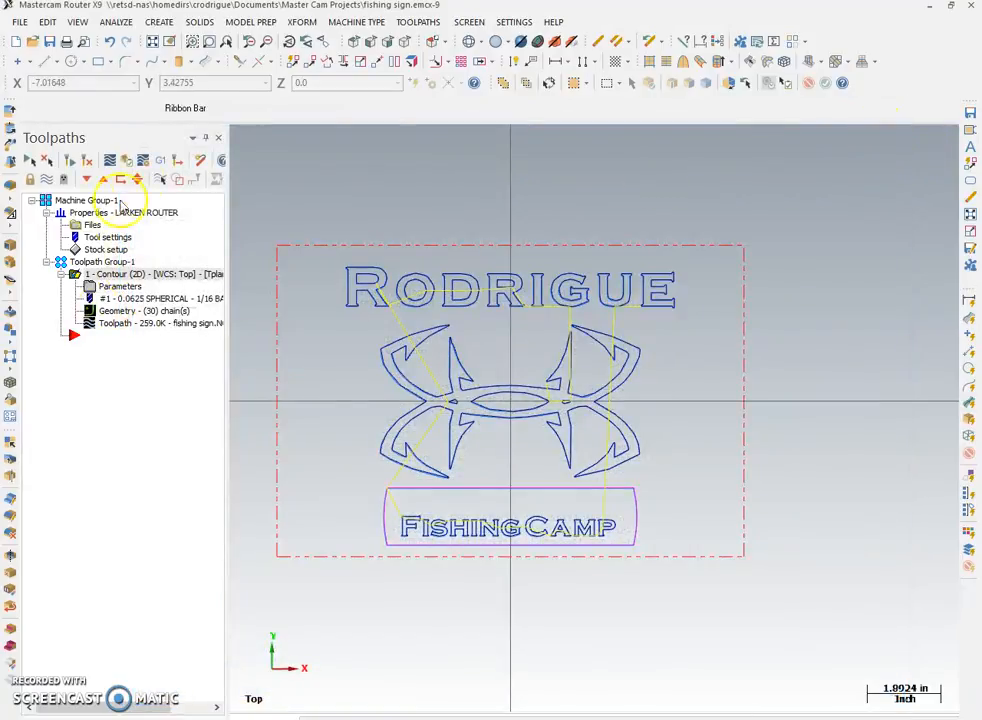
# Post the contour operation again, replacing the existing fishing sign.NC file and declining to view the error messages
pyautogui.click(161, 162)
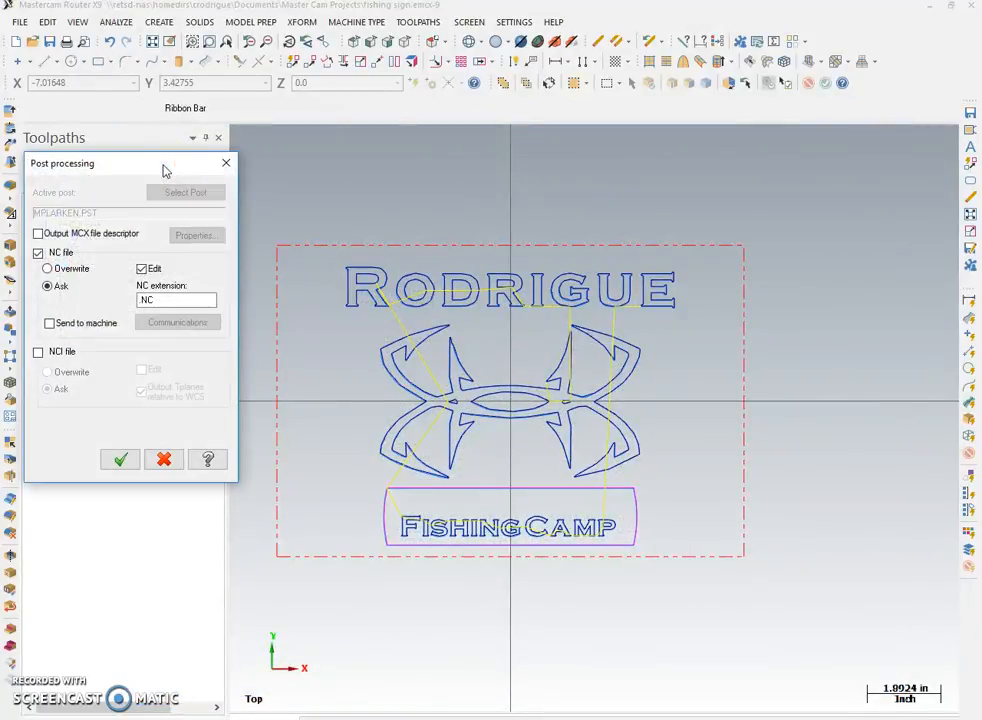
pyautogui.click(119, 462)
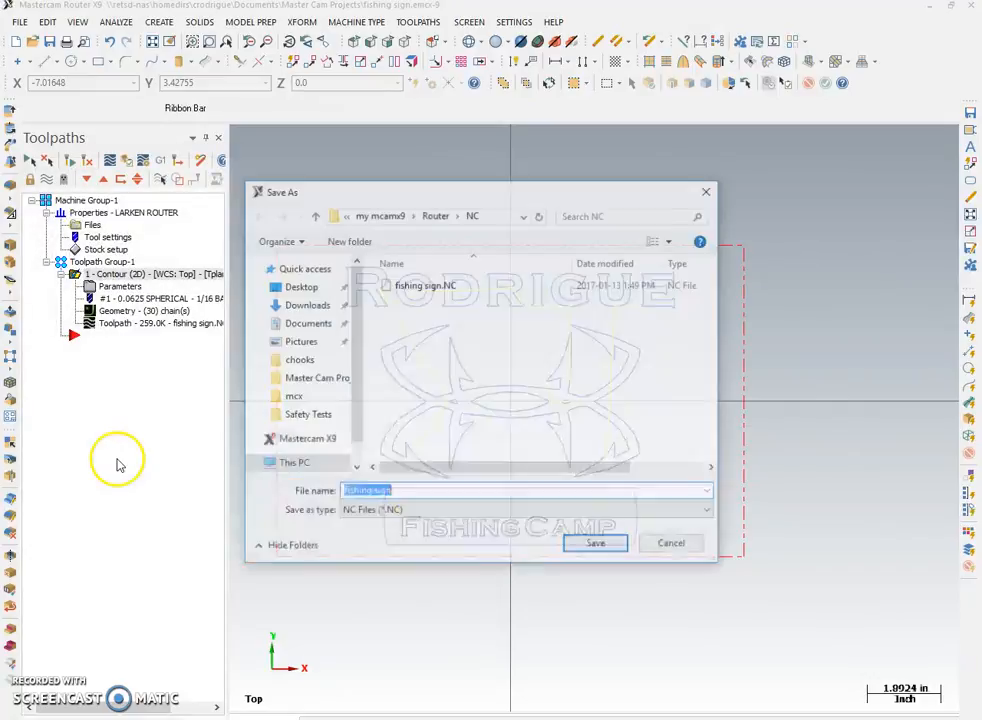
pyautogui.click(586, 553)
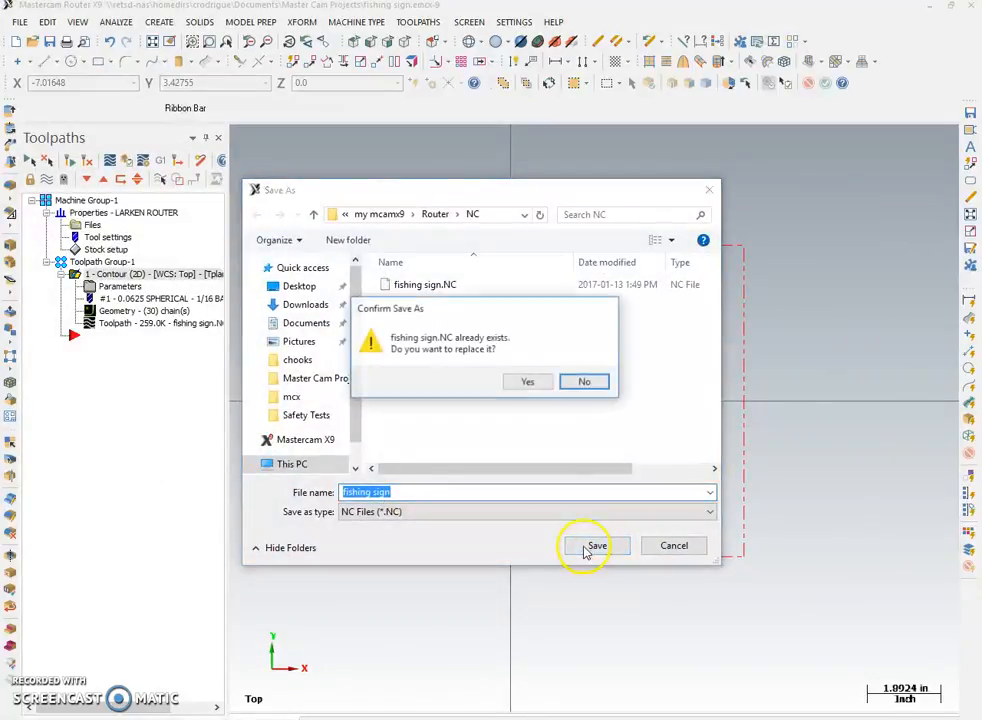
pyautogui.click(531, 386)
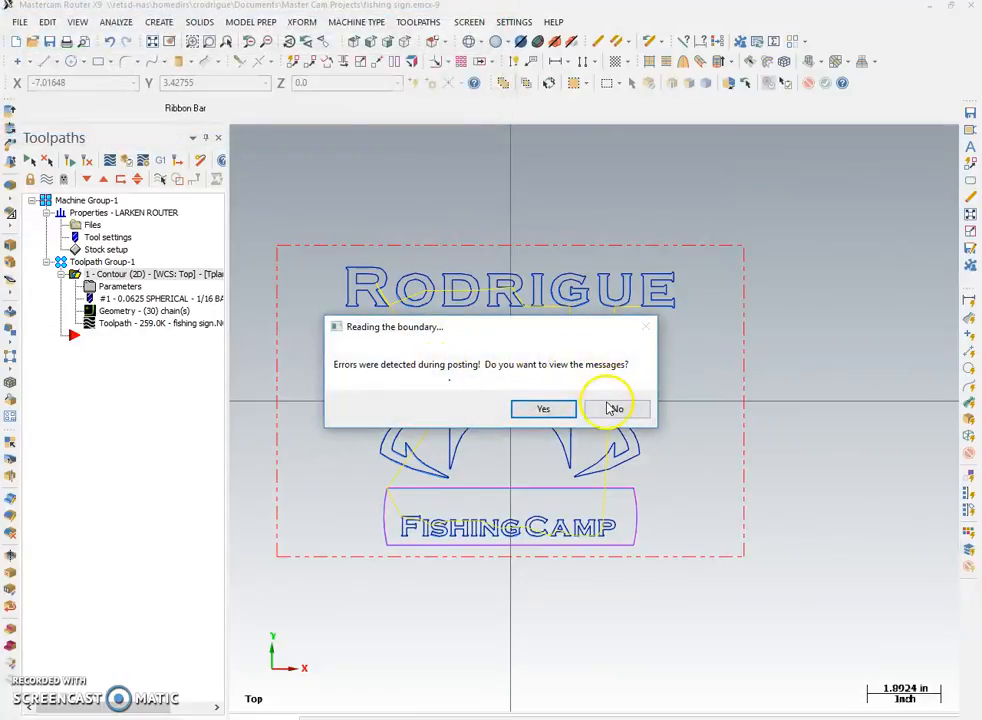
pyautogui.click(614, 409)
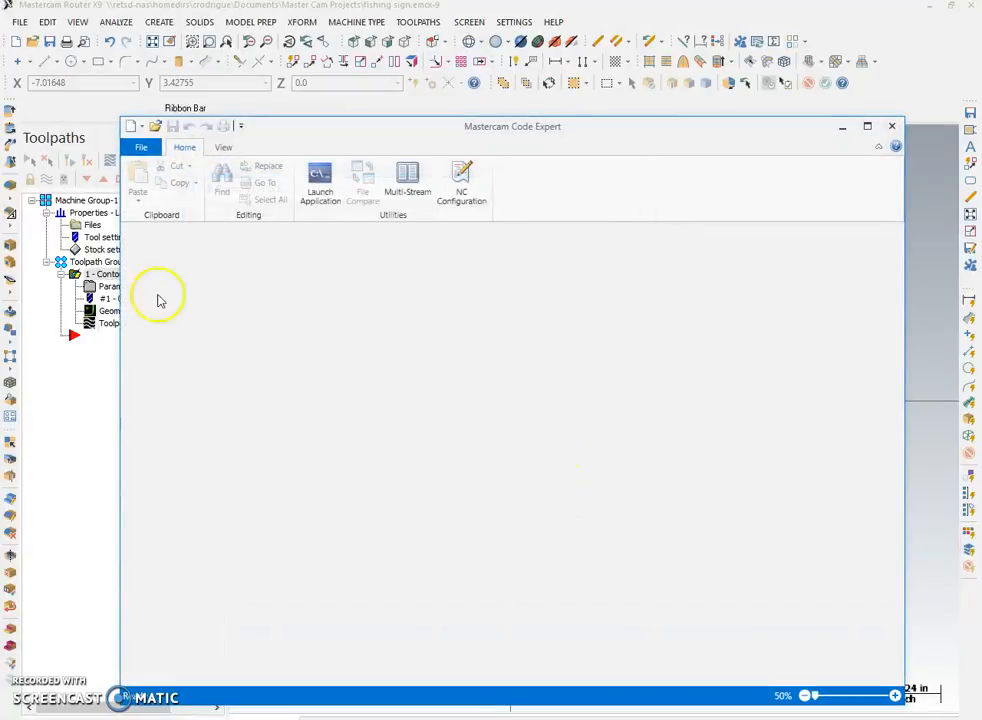
# Review the coordinate, plunge and retract moves throughout the fishing sign.NC code and close the code editor
pyautogui.scroll(-3, 218, 378)
pyautogui.scroll(-20, 218, 378)
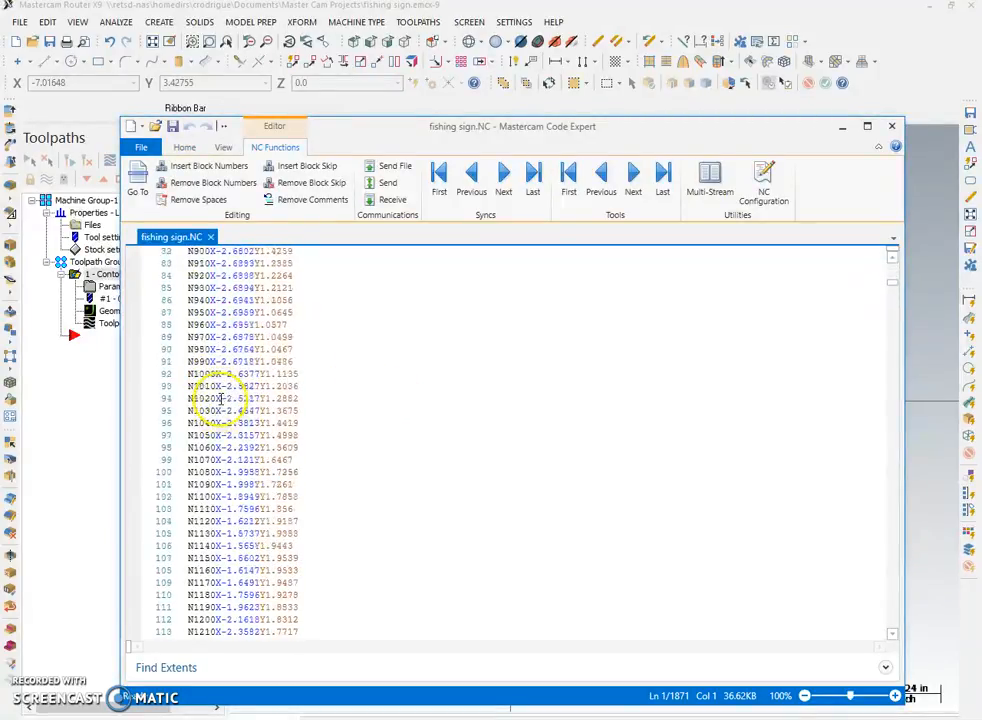
pyautogui.scroll(-20, 220, 398)
pyautogui.scroll(-20, 219, 438)
pyautogui.scroll(-20, 222, 463)
pyautogui.scroll(-20, 417, 553)
pyautogui.scroll(-11, 291, 522)
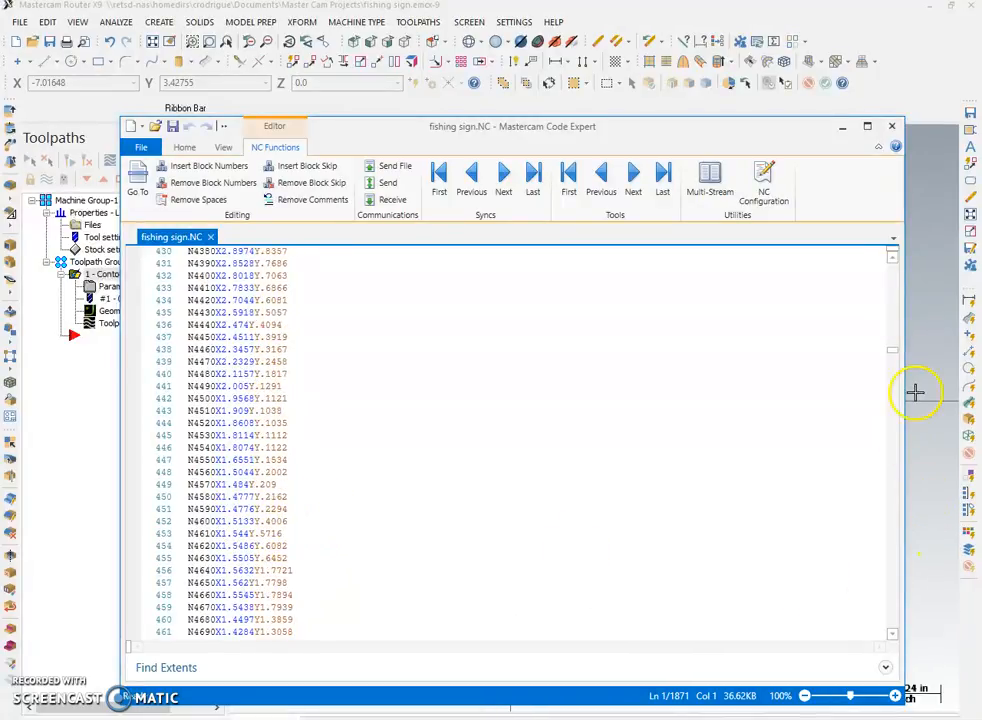
pyautogui.moveTo(892, 351); pyautogui.dragTo(903, 660)
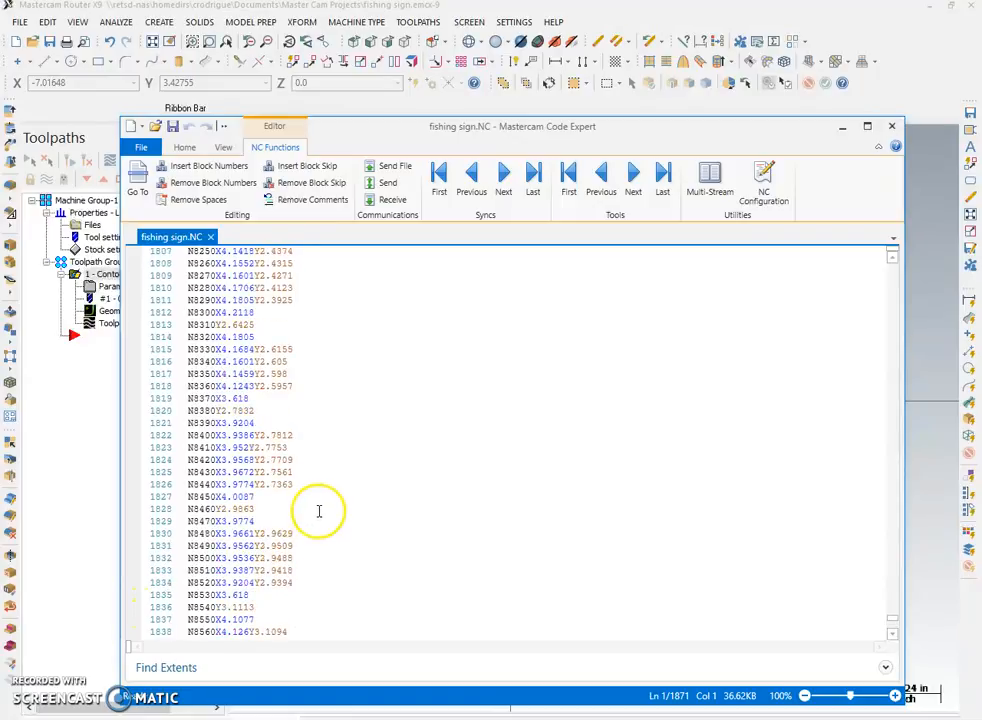
pyautogui.scroll(20, 299, 512)
pyautogui.scroll(20, 343, 507)
pyautogui.scroll(20, 361, 507)
pyautogui.scroll(20, 378, 504)
pyautogui.scroll(20, 400, 502)
pyautogui.scroll(11, 400, 500)
pyautogui.scroll(7, 396, 498)
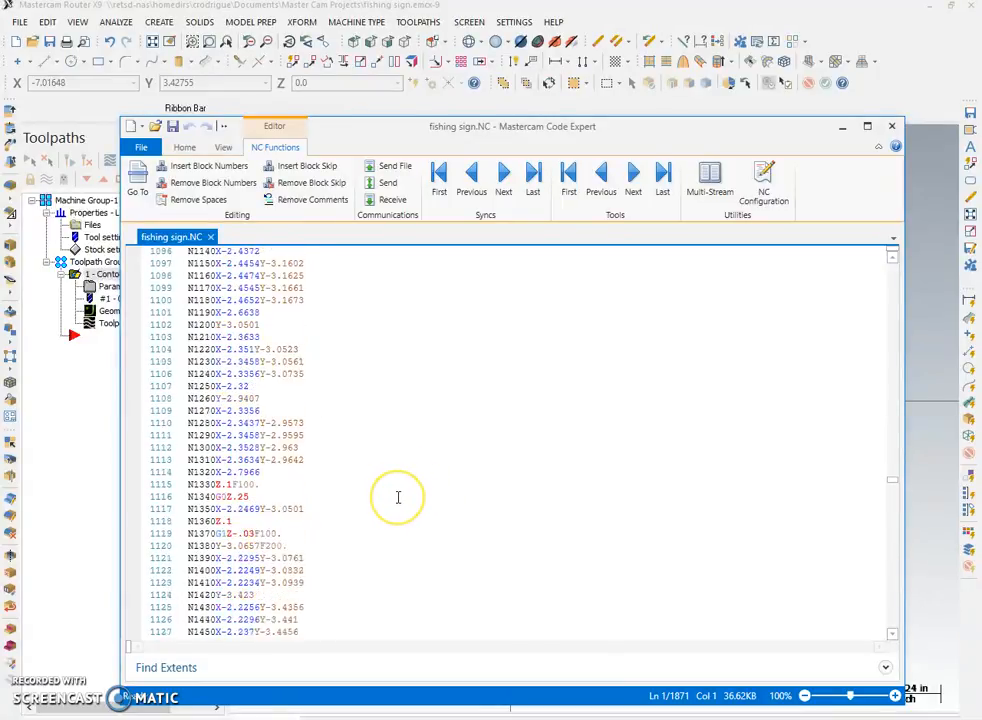
pyautogui.scroll(1, 398, 497)
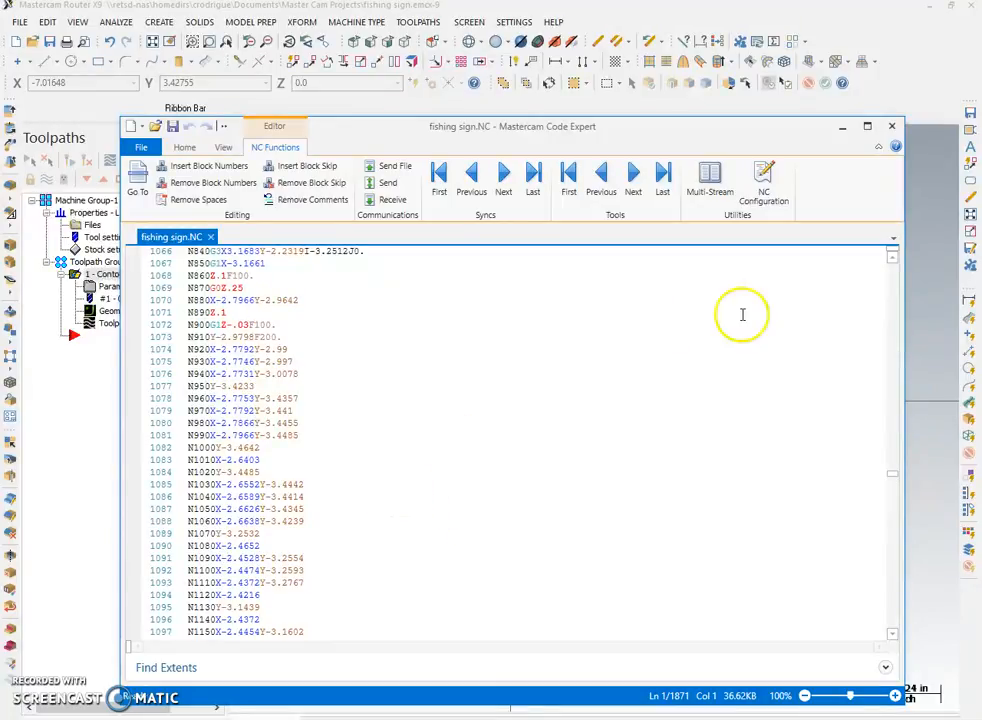
pyautogui.click(892, 128)
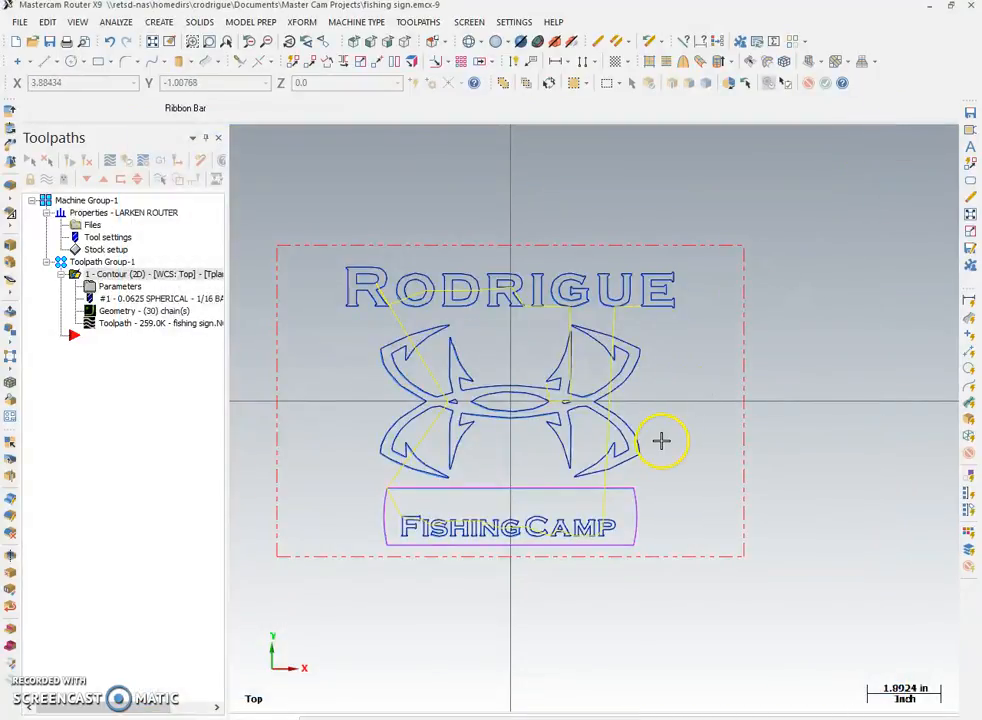